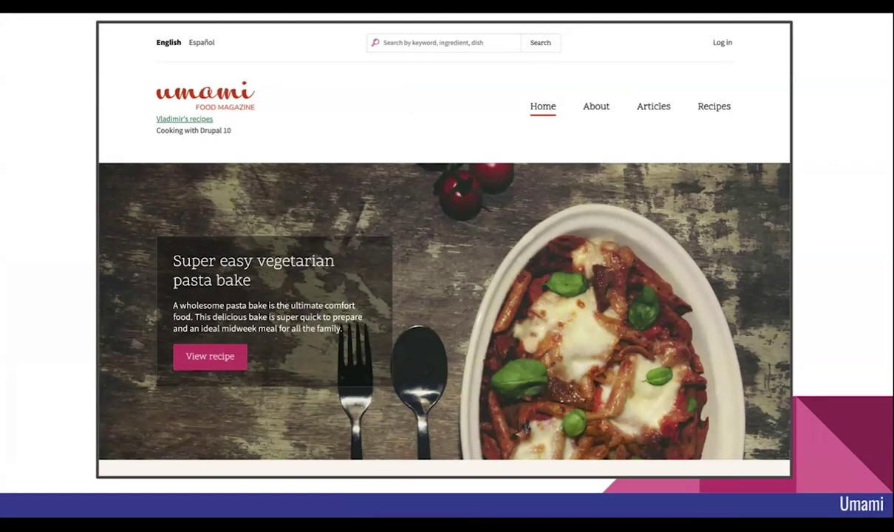
# Page forward past the Umami documentation slide to the Drupal distributions slide.
pyautogui.press('Right')
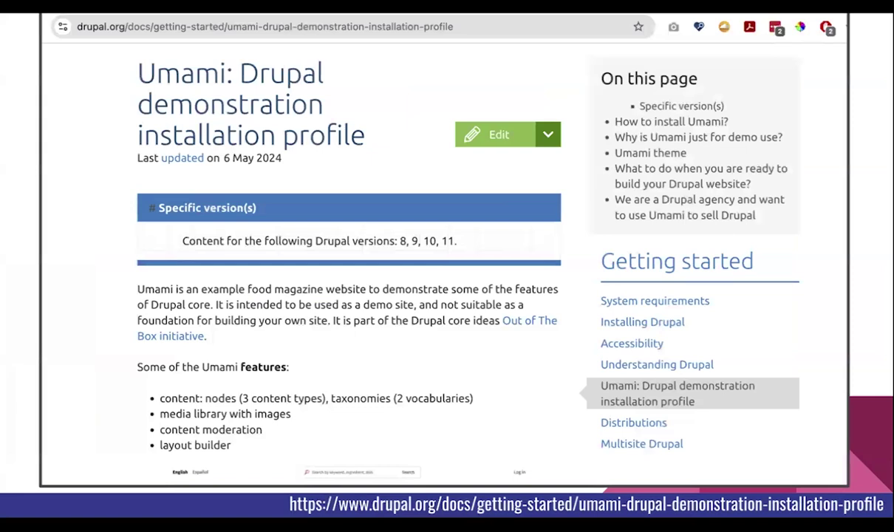
pyautogui.press('Right')
pyautogui.press('Left')
pyautogui.press('Right')
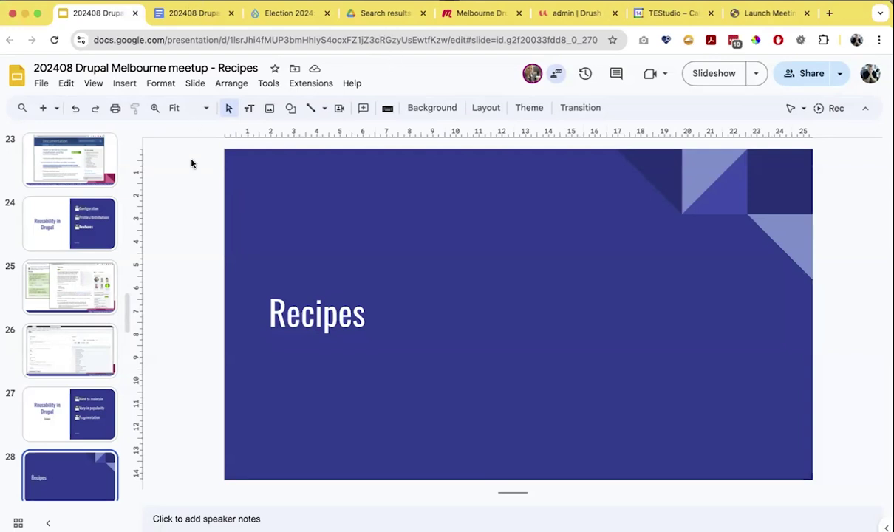
# Resume the slideshow through View > Slideshow.
pyautogui.click(122, 83)
pyautogui.moveTo(93, 84)
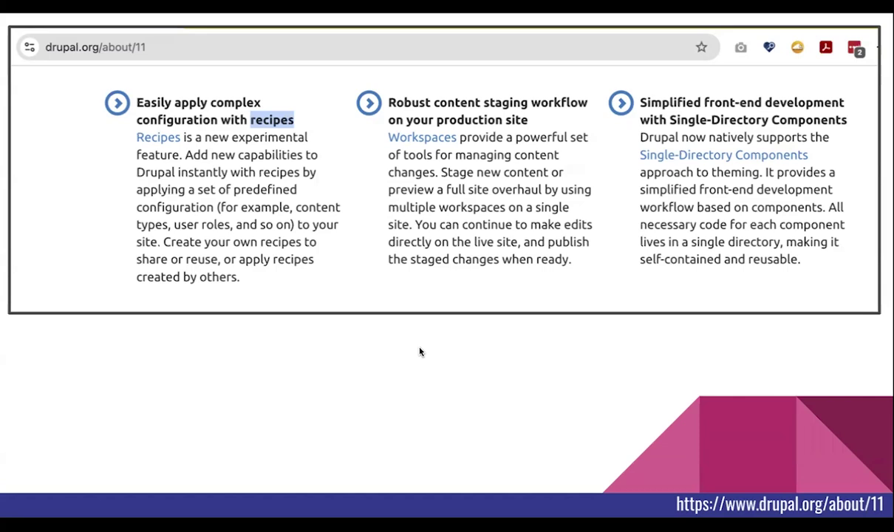
# Advance to slide 31, the administrator_role recipe.yml code screenshot.
pyautogui.moveTo(358, 4)
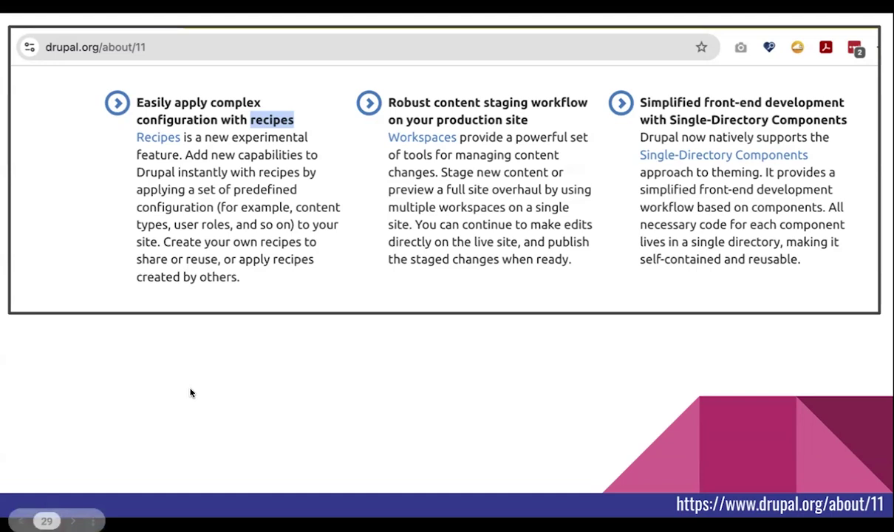
pyautogui.press('Right')
pyautogui.press('Right')
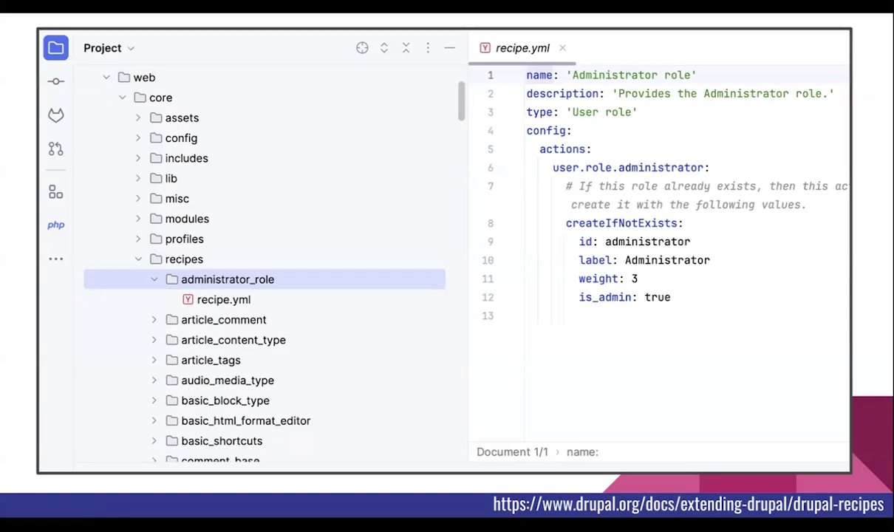
# Advance to the Drupal Recipes documentation slide.
pyautogui.press('Right')
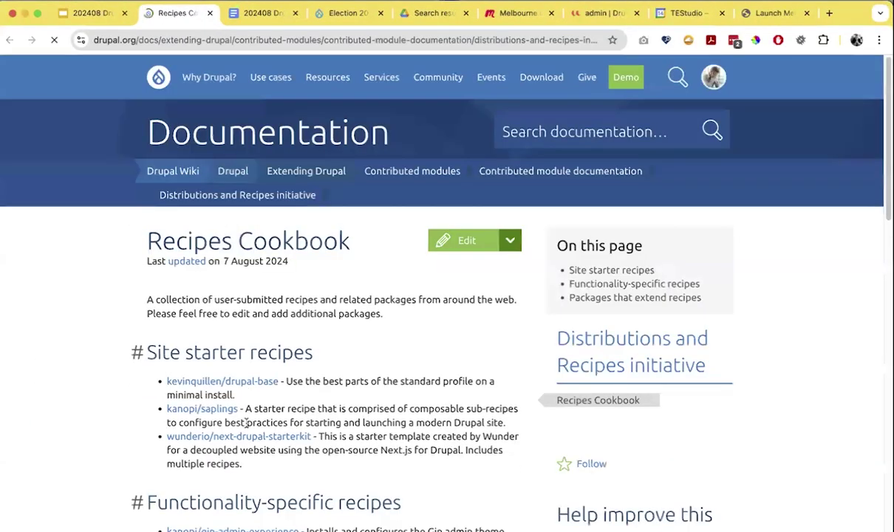
# Scroll the Recipes Cookbook down to the drupal-recipe-unpack, recipe_generator and drupal-eca-recipe packages.
pyautogui.scroll(-5, 330, 458)
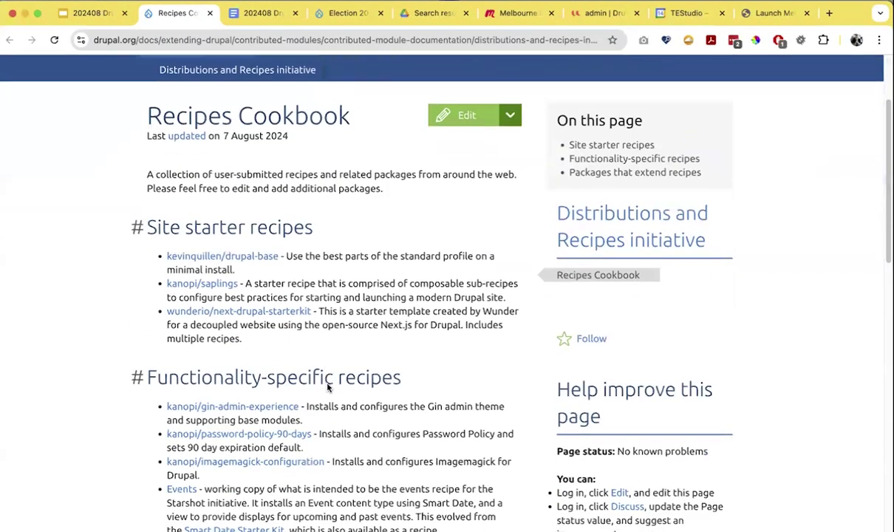
pyautogui.scroll(-2, 327, 383)
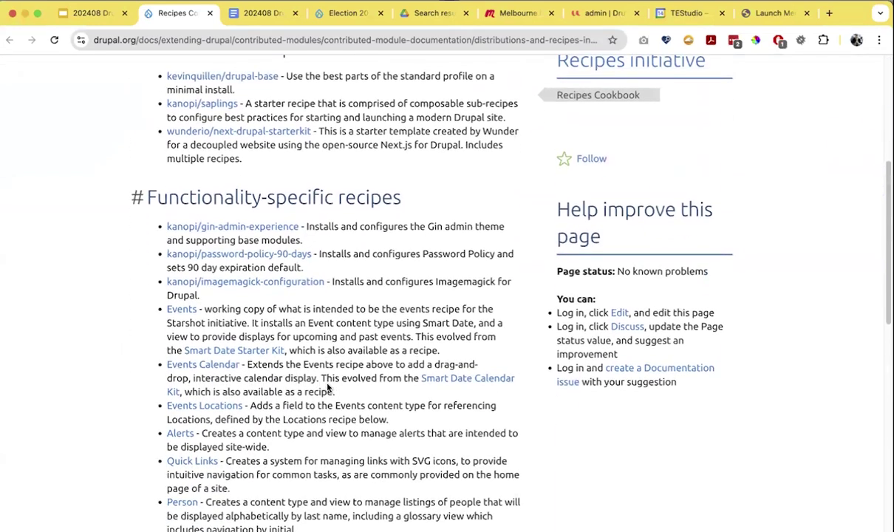
pyautogui.scroll(-3, 328, 388)
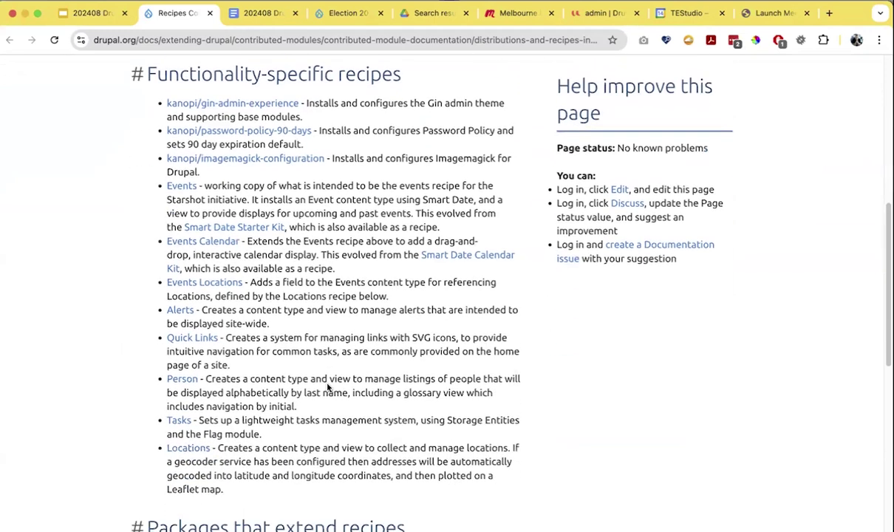
pyautogui.scroll(-5, 328, 387)
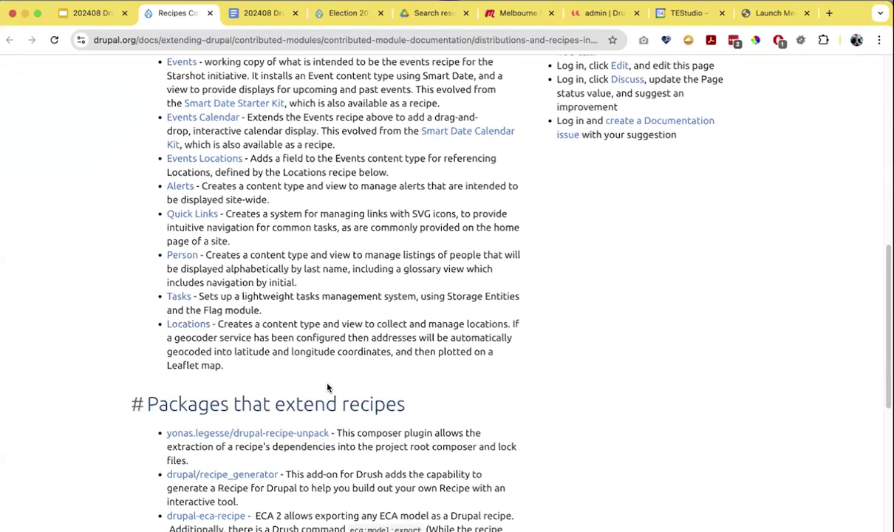
pyautogui.scroll(-2, 328, 388)
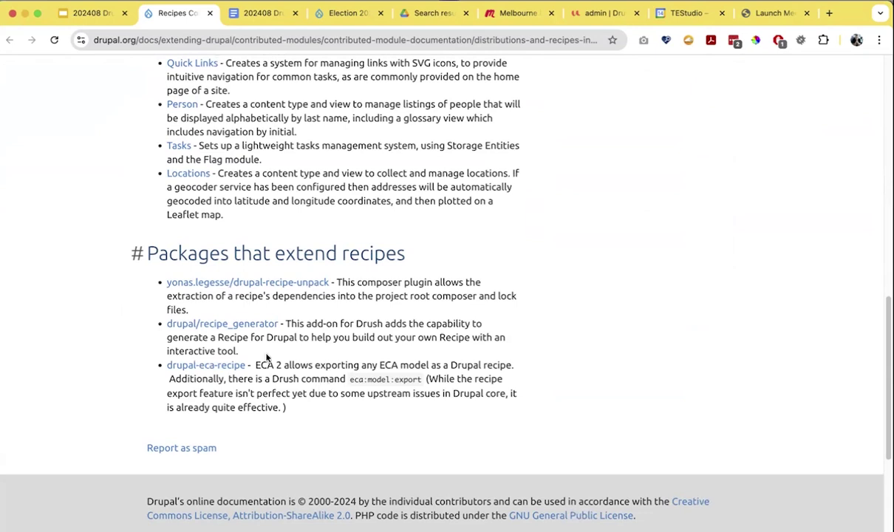
# Switch back to the meetup deck in Google Slides and continue presenting.
pyautogui.click(99, 16)
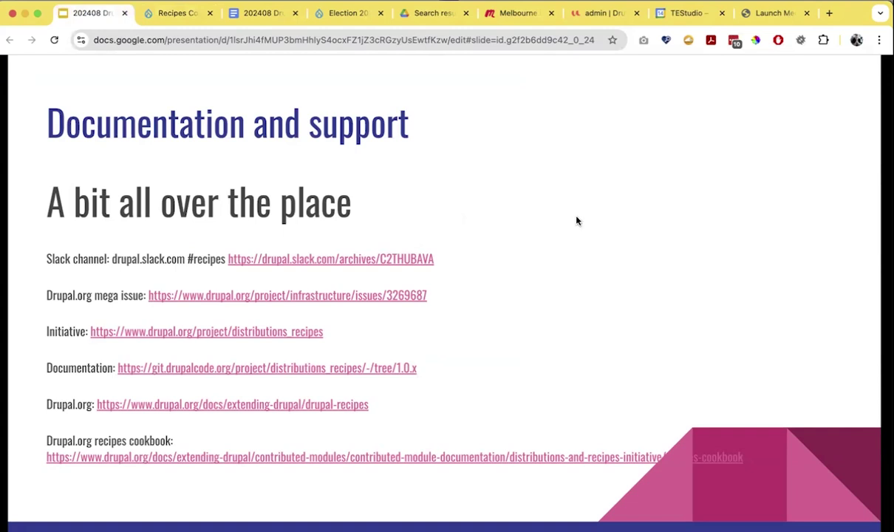
pyautogui.press('Right')
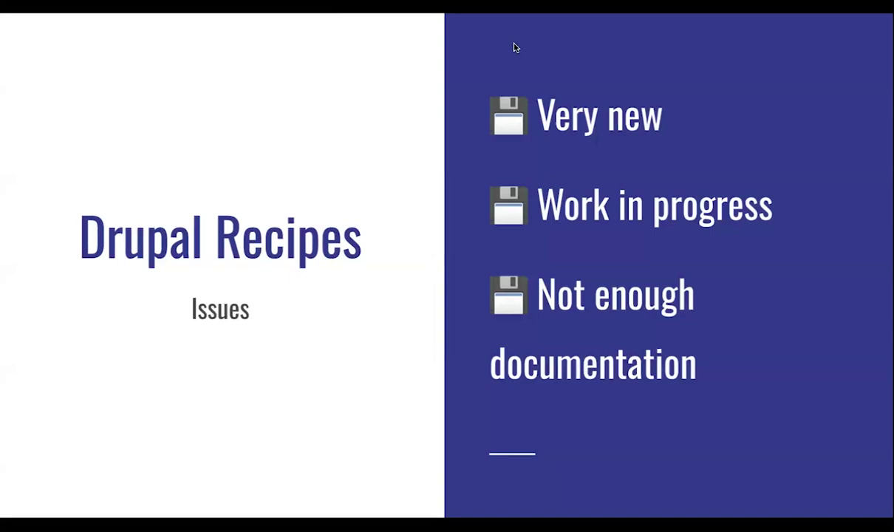
# Show the 'Recipes: roadmap' slide, exit to slide 48 in the editor, then switch to PhpStorm.
pyautogui.click(402, 215)
pyautogui.press('Escape')
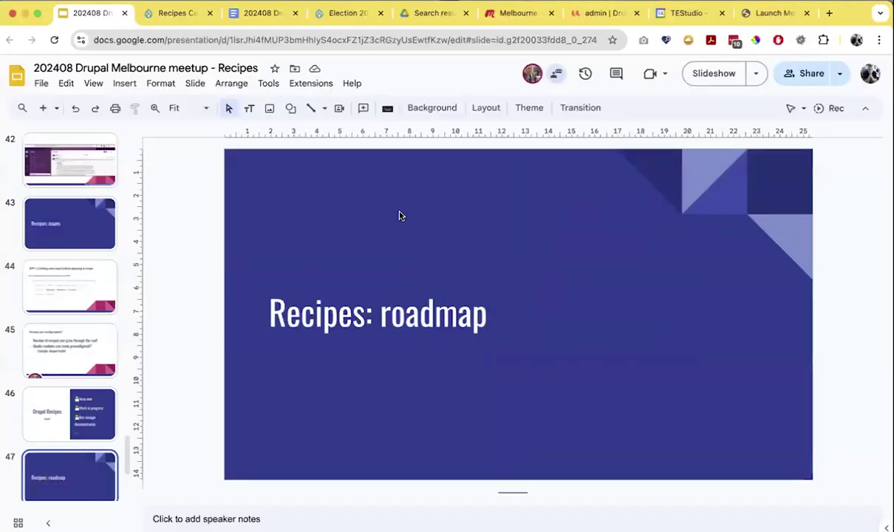
pyautogui.scroll(-2, 55, 333)
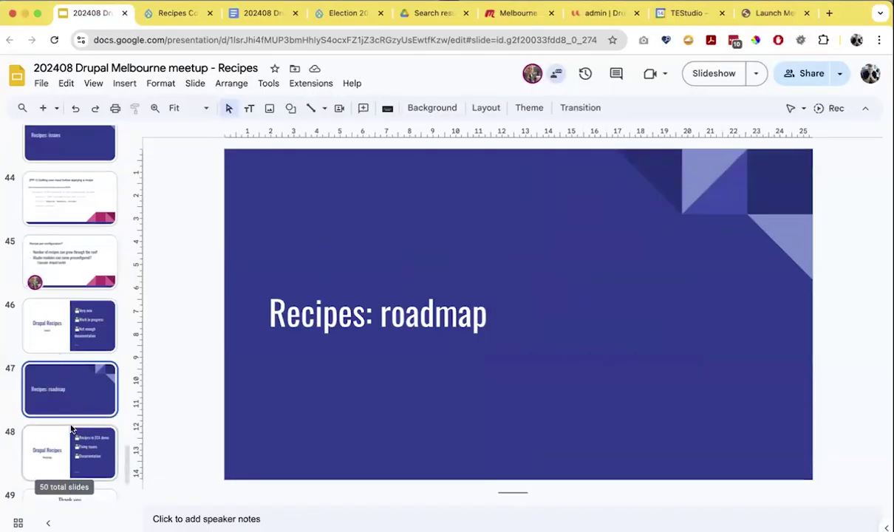
pyautogui.click(70, 451)
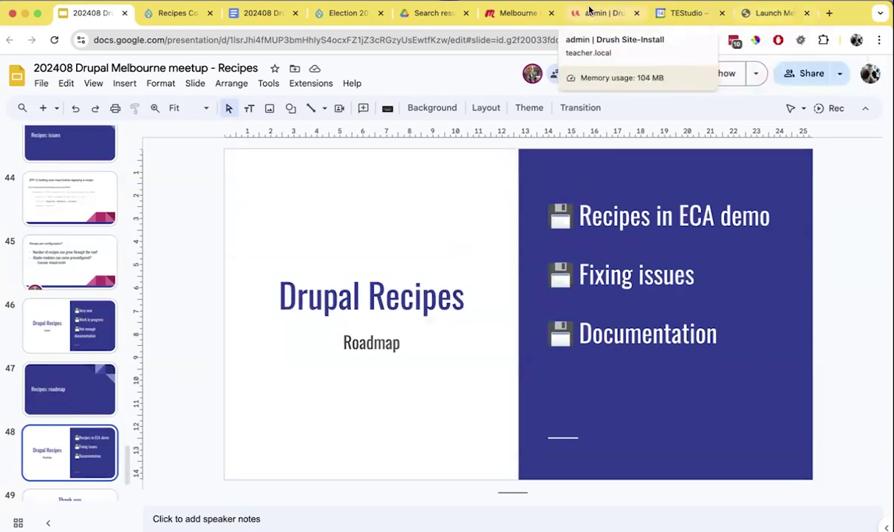
pyautogui.press('super+Tab')
pyautogui.press('super+Tab')
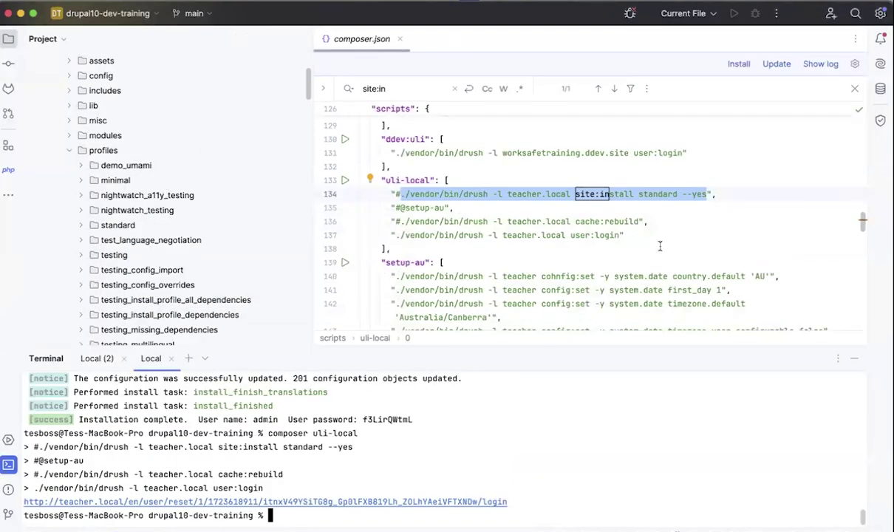
# Expand web/core/recipes/administrator_role in the Project tree and open its recipe.yml.
pyautogui.scroll(3, 660, 246)
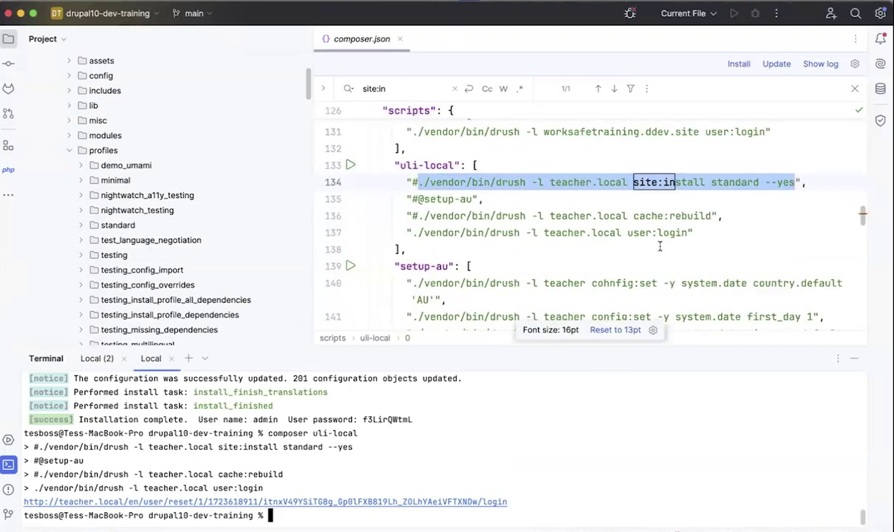
pyautogui.click(69, 150)
pyautogui.scroll(3, 70, 149)
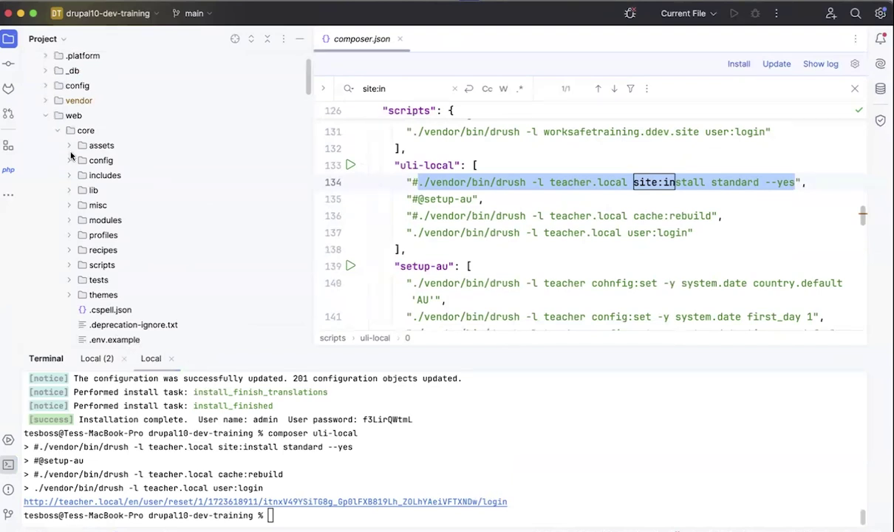
pyautogui.click(69, 250)
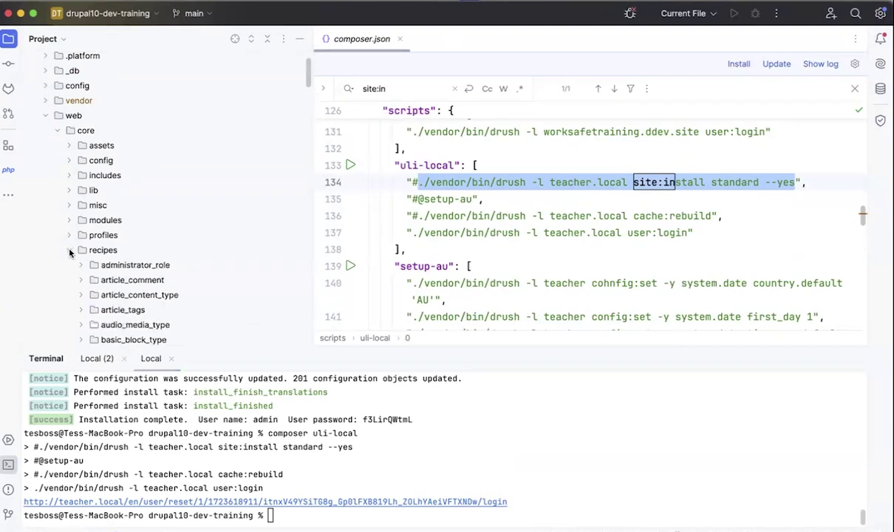
pyautogui.click(81, 264)
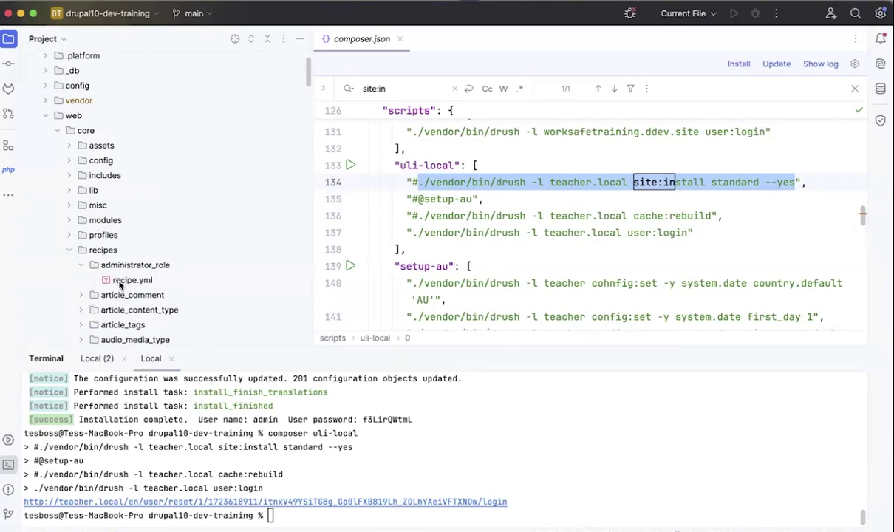
pyautogui.doubleClick(120, 282)
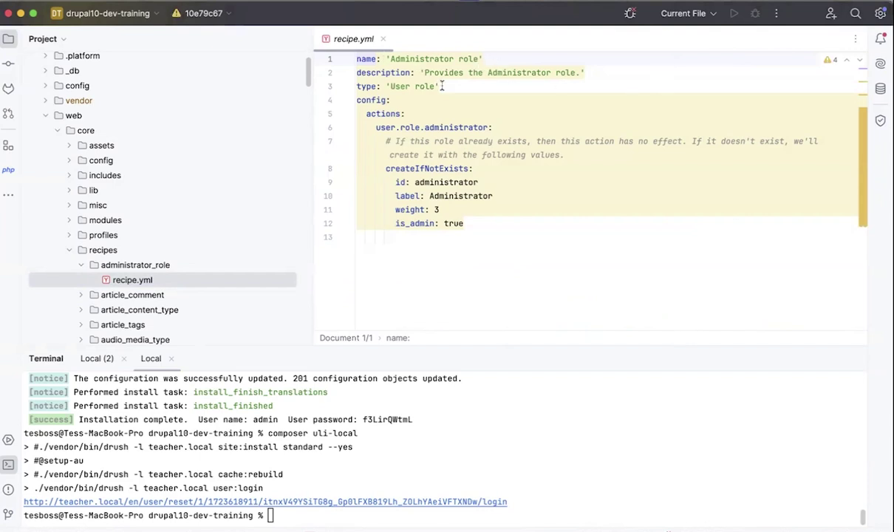
pyautogui.scroll(2, 462, 116)
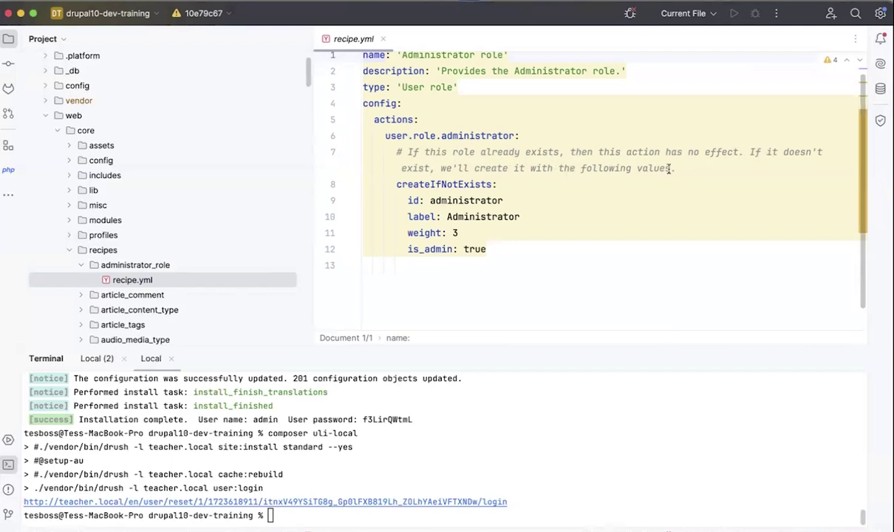
pyautogui.doubleClick(444, 184)
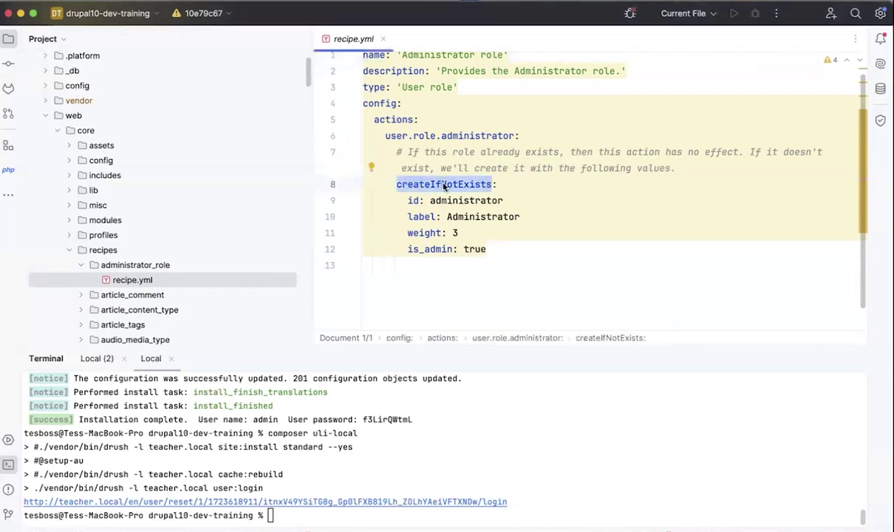
pyautogui.doubleClick(416, 200)
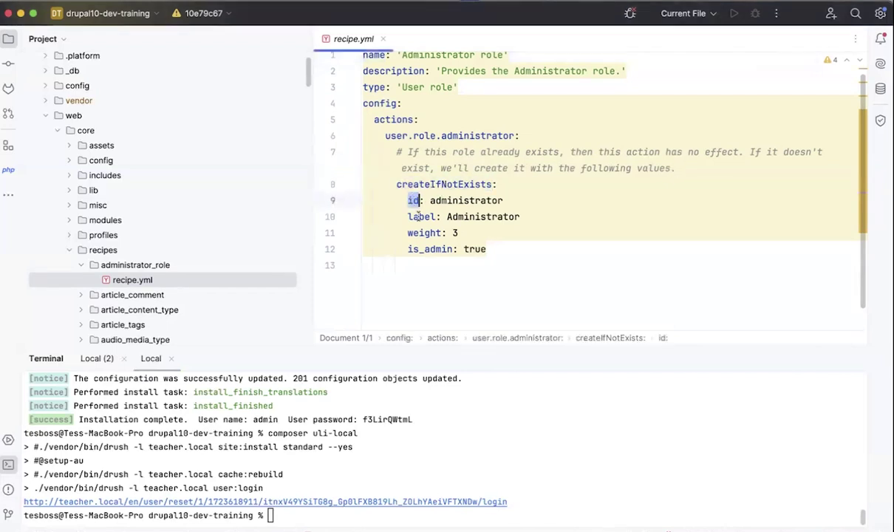
pyautogui.doubleClick(422, 217)
pyautogui.doubleClick(423, 232)
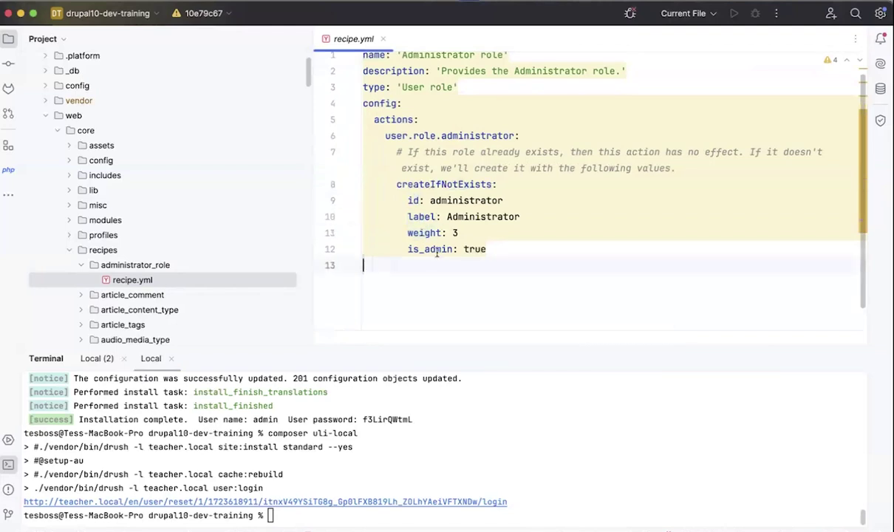
pyautogui.doubleClick(437, 250)
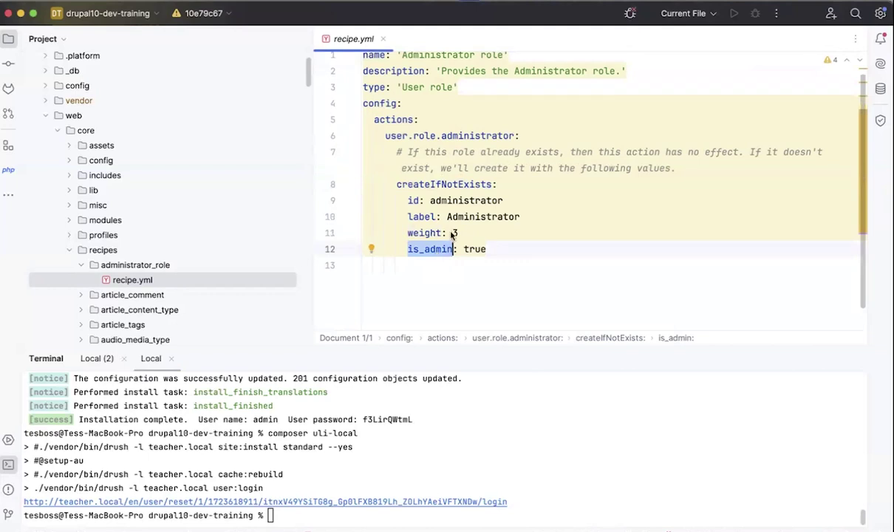
pyautogui.doubleClick(437, 183)
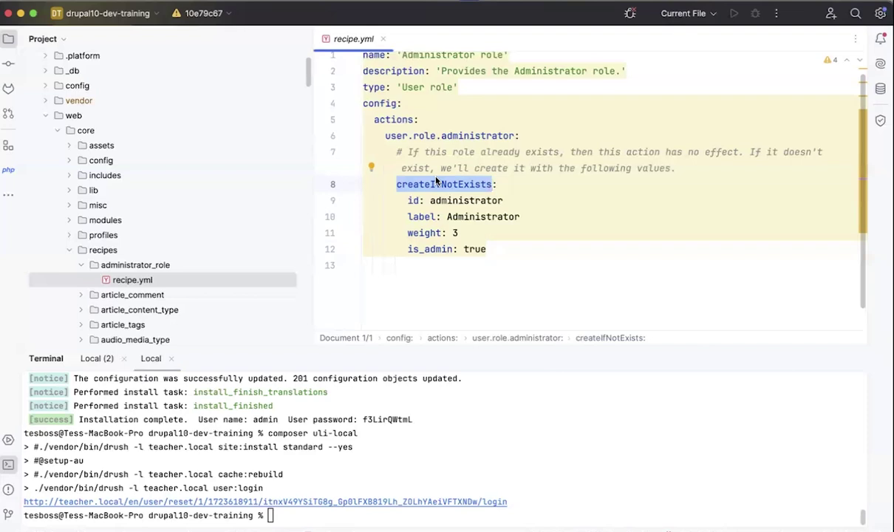
pyautogui.press('super+Tab')
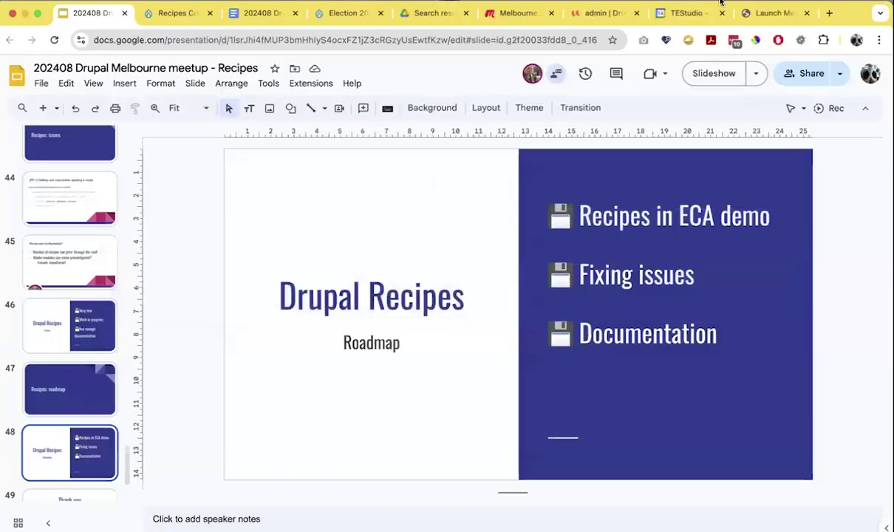
# Bring up the local Drupal site's admin | Drupal tab in Chrome.
pyautogui.click(606, 13)
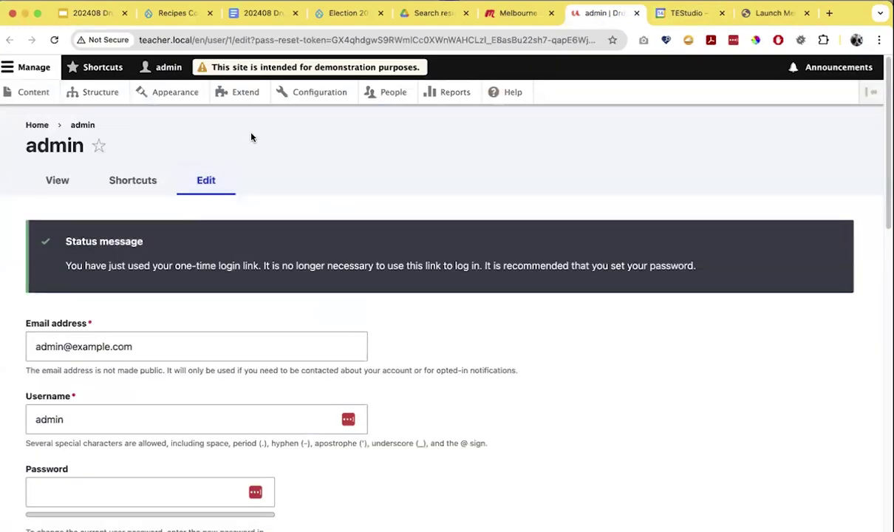
pyautogui.scroll(2, 410, 217)
# Filter the Extend module list by 'ECA' and tick BPMN.iO for ECA.
pyautogui.click(244, 95)
pyautogui.scroll(-5, 295, 339)
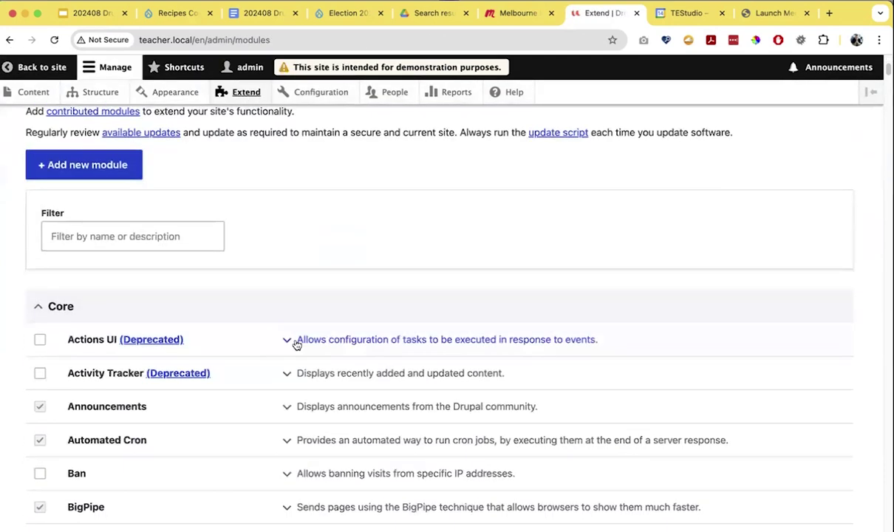
pyautogui.click(174, 213)
pyautogui.write('ECA')
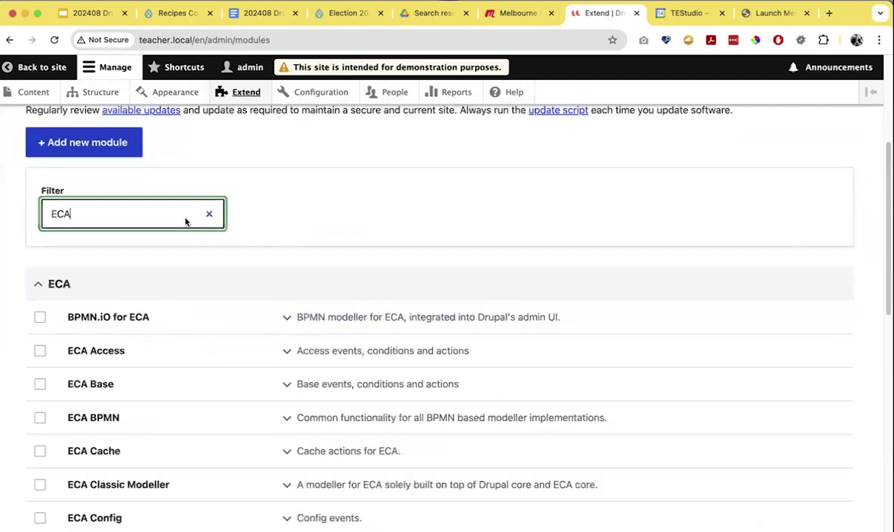
pyautogui.scroll(-3, 218, 254)
pyautogui.scroll(-1, 214, 251)
pyautogui.click(40, 174)
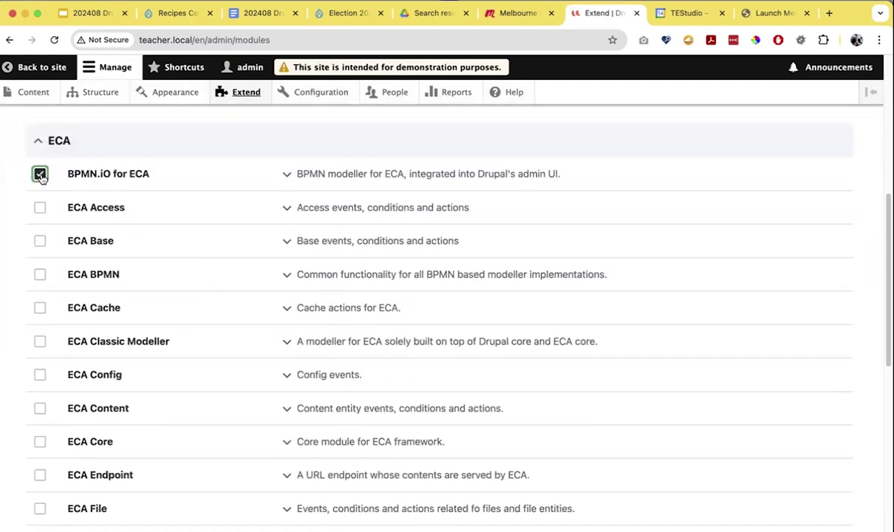
# Tick ECA Content and ECA UI, then install them along with required dependencies.
pyautogui.scroll(-5, 88, 244)
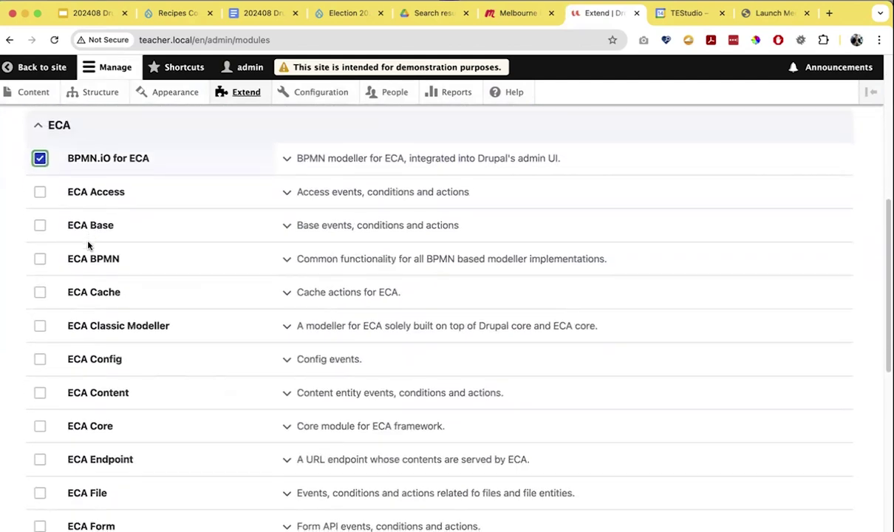
pyautogui.scroll(1, 88, 246)
pyautogui.scroll(-2, 88, 245)
pyautogui.scroll(1, 88, 246)
pyautogui.scroll(-1, 88, 245)
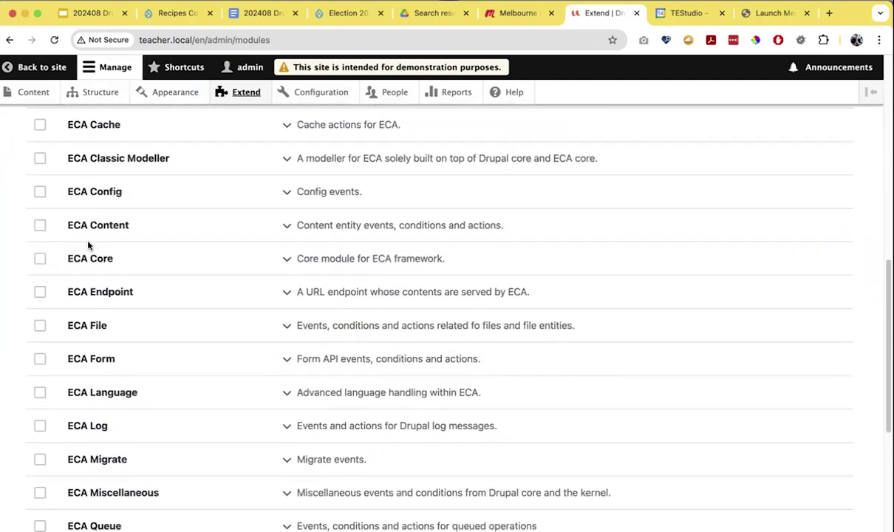
pyautogui.click(40, 225)
pyautogui.scroll(-2, 75, 318)
pyautogui.scroll(-8, 75, 317)
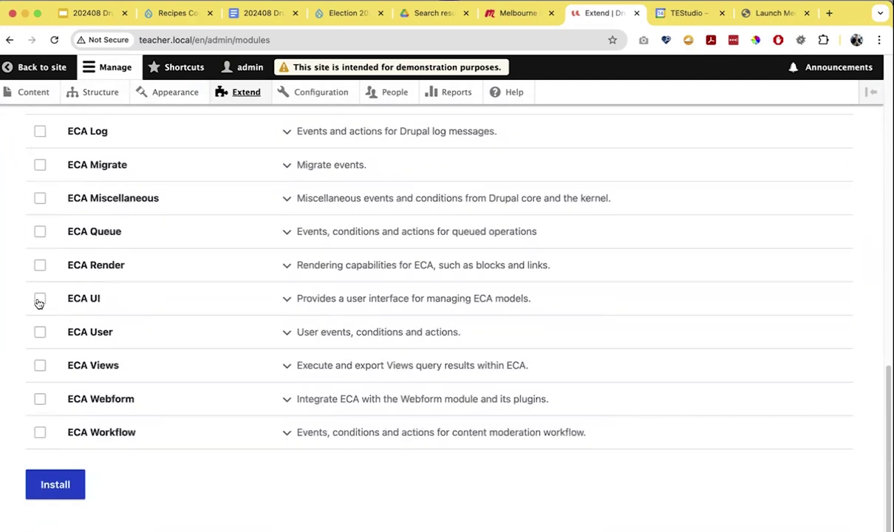
pyautogui.click(40, 299)
pyautogui.click(58, 486)
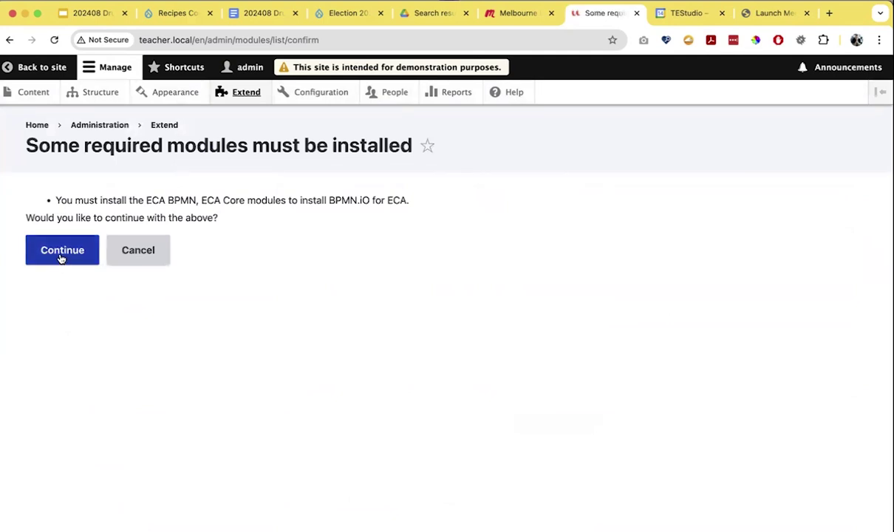
pyautogui.click(62, 257)
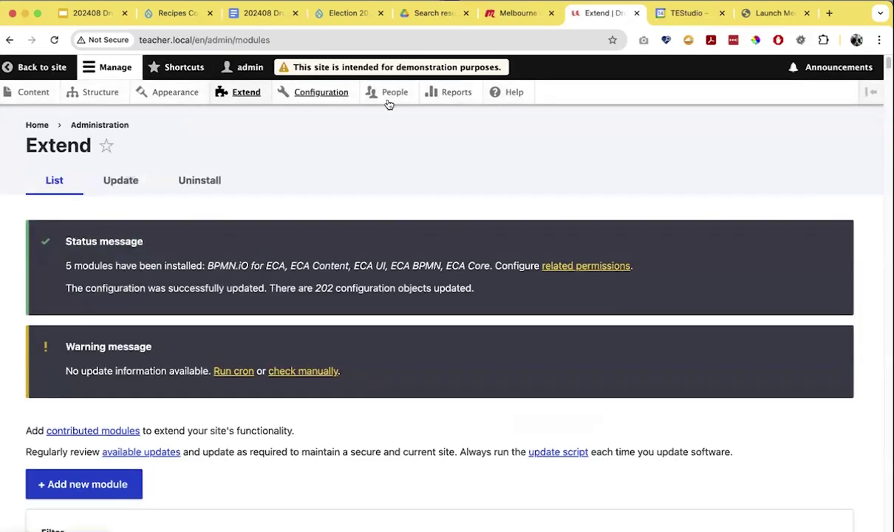
# Find ECA on the configuration page and start a new ECA model.
pyautogui.click(318, 94)
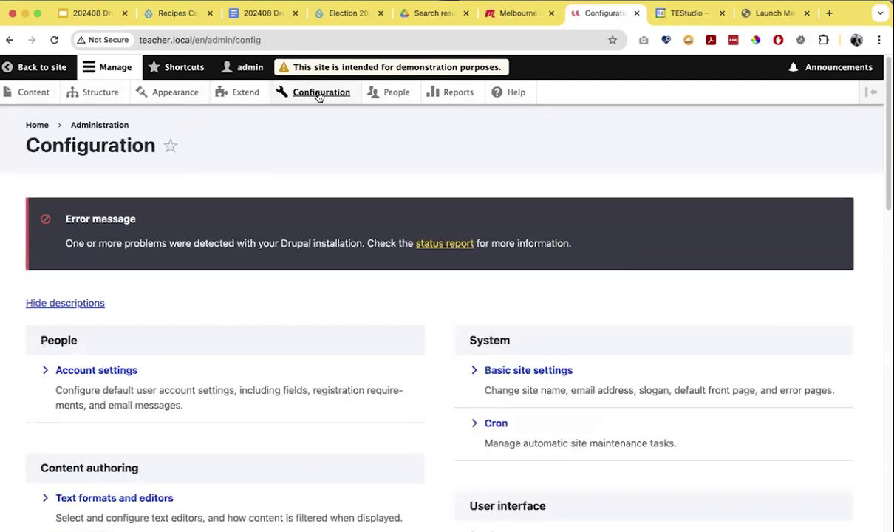
pyautogui.press('super+f')
pyautogui.write('ECA')
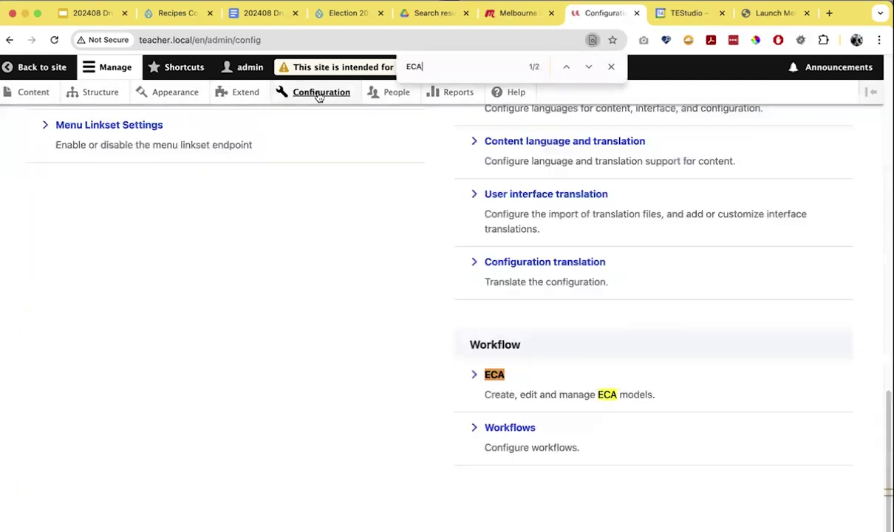
pyautogui.click(492, 377)
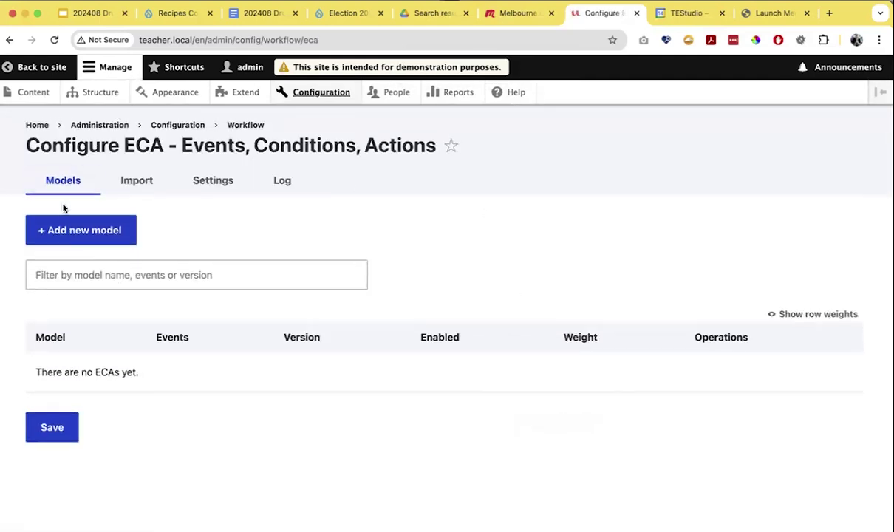
pyautogui.click(69, 231)
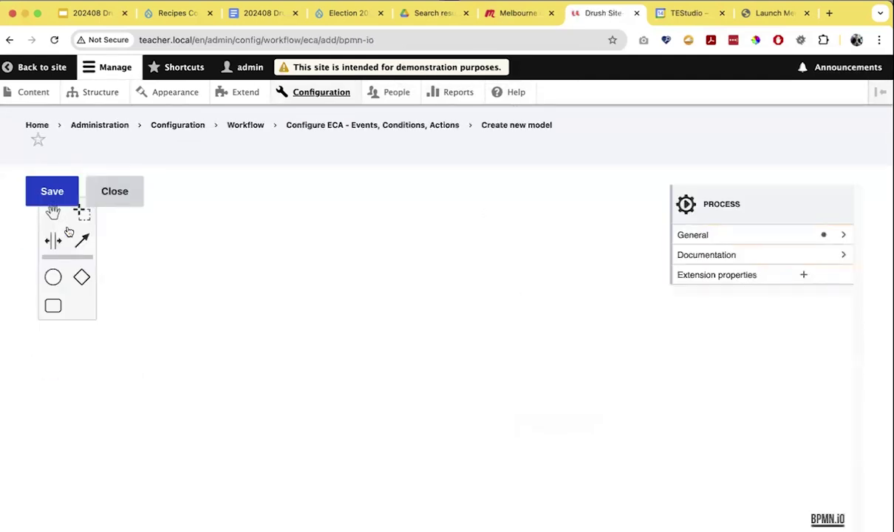
# Place a start event and connect a task labelled 'Display message' after it.
pyautogui.moveTo(50, 279); pyautogui.dragTo(279, 300)
pyautogui.click(315, 296)
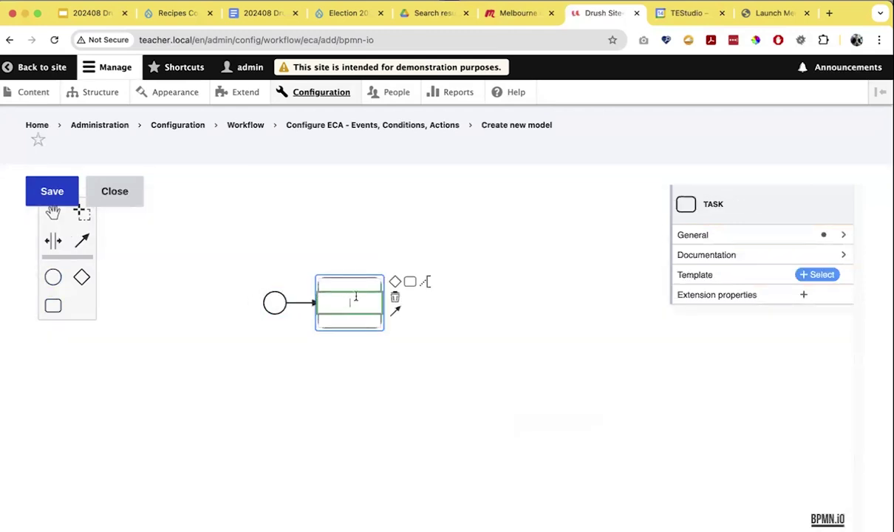
pyautogui.write('Dispolay')
pyautogui.hotkey('ctrl', 'a')
pyautogui.write('Display message')
pyautogui.click(474, 260)
# Apply the Display a message template with message 'Hooray' and save the model.
pyautogui.click(351, 313)
pyautogui.click(816, 275)
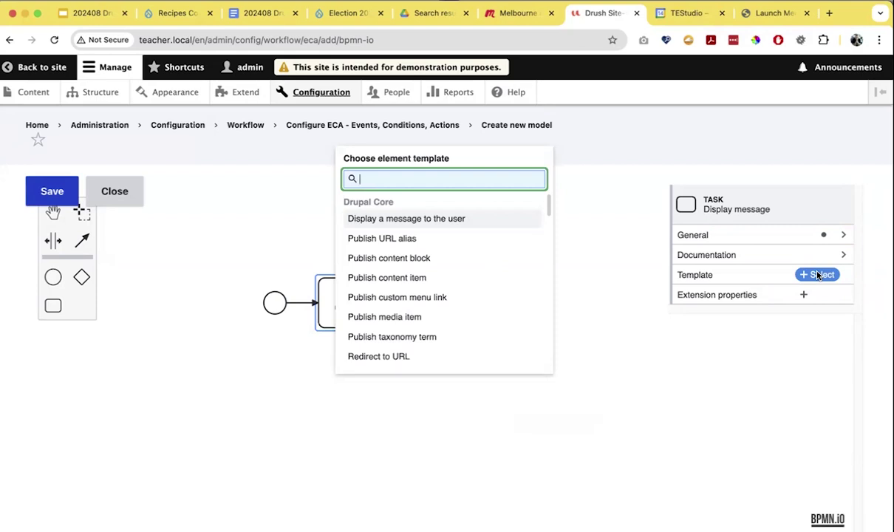
pyautogui.click(458, 221)
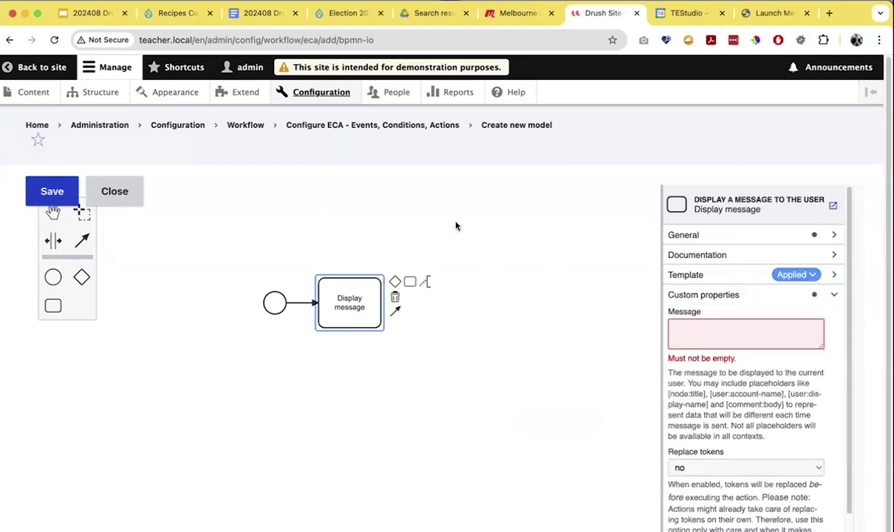
pyautogui.moveTo(350, 266); pyautogui.dragTo(380, 266)
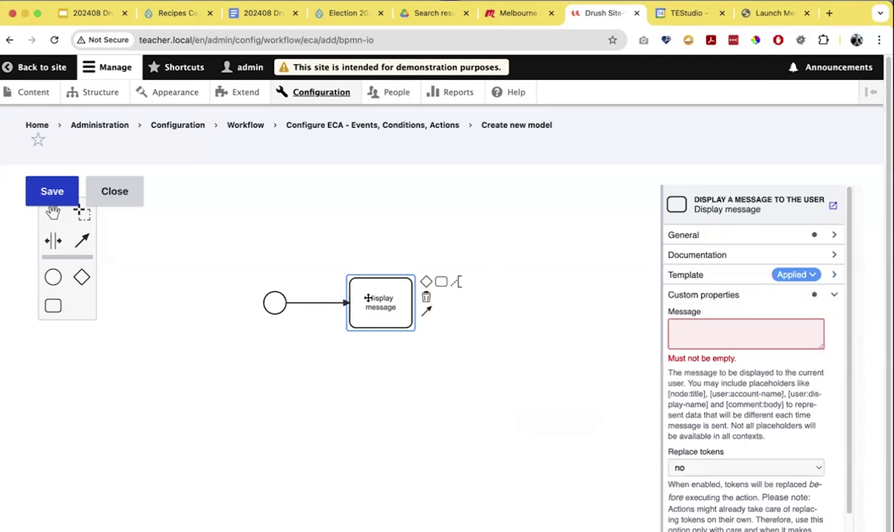
pyautogui.click(760, 325)
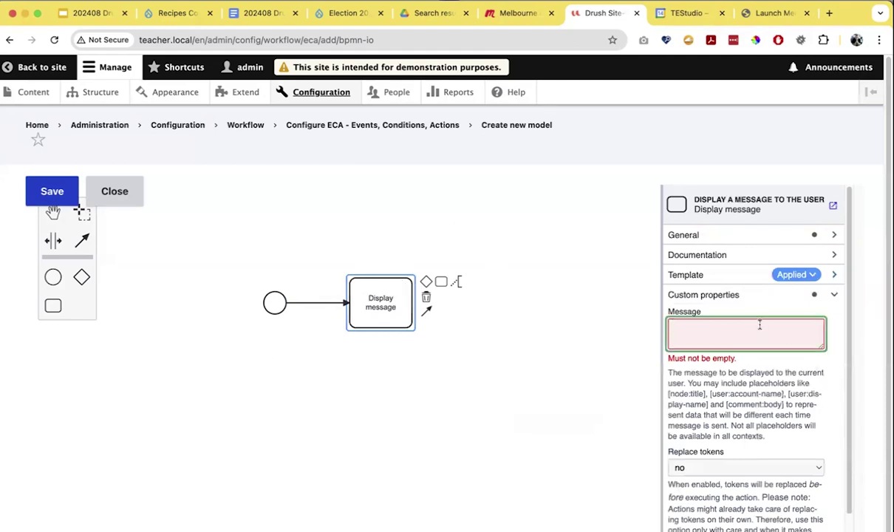
pyautogui.write('Hooray!')
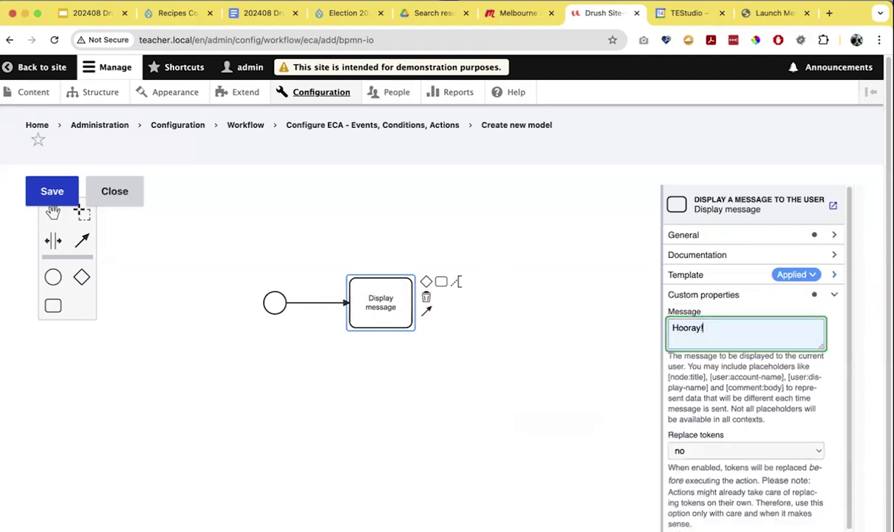
pyautogui.scroll(-1, 722, 325)
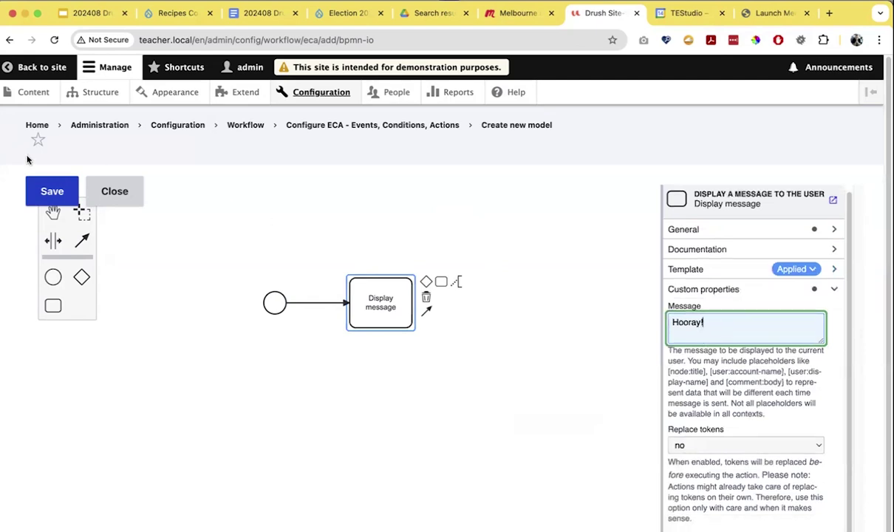
pyautogui.click(47, 191)
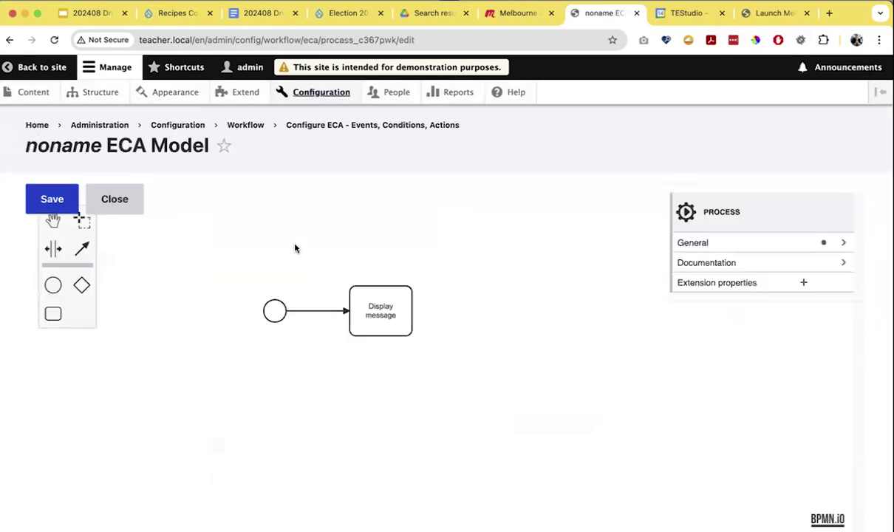
# Set the start event's template to Update content entity.
pyautogui.click(262, 295)
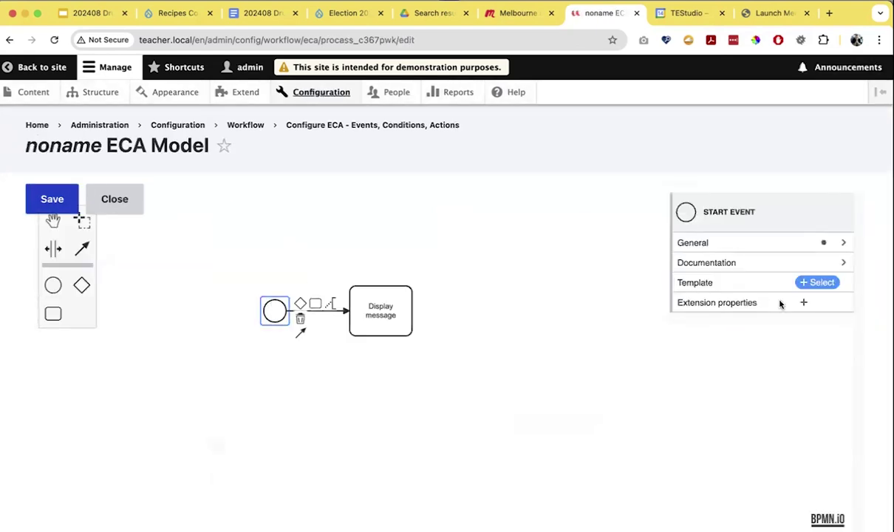
pyautogui.click(813, 284)
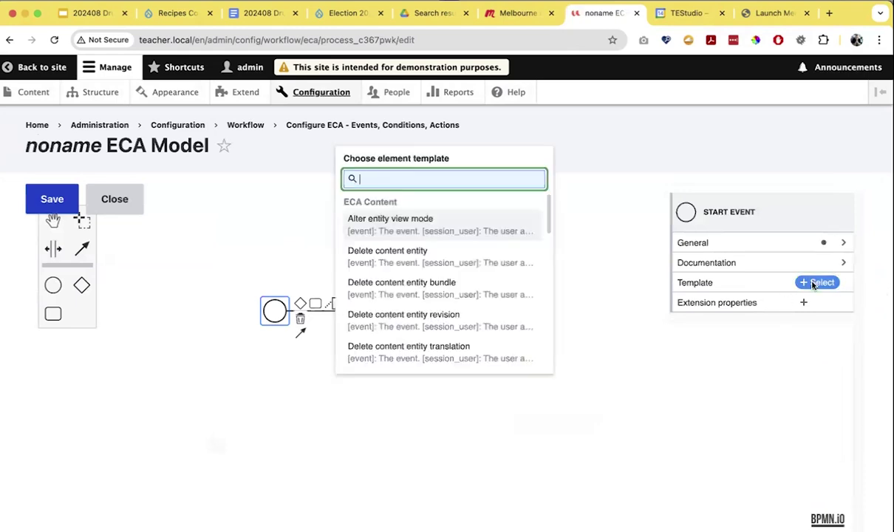
pyautogui.write('Entity')
pyautogui.scroll(-3, 510, 237)
pyautogui.scroll(-4, 508, 271)
pyautogui.press('super+a')
pyautogui.write('Edit')
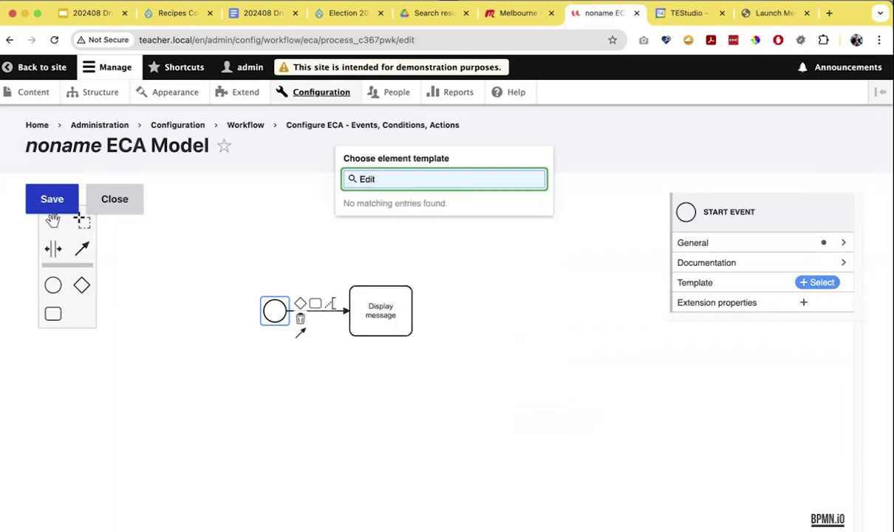
pyautogui.press('super+a')
pyautogui.write('Ud')
pyautogui.press('BackSpace')
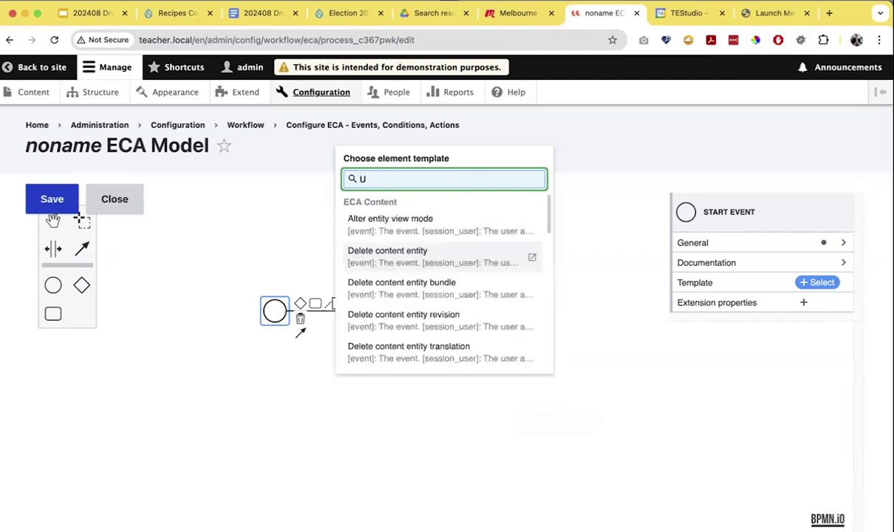
pyautogui.write('pda')
pyautogui.click(402, 225)
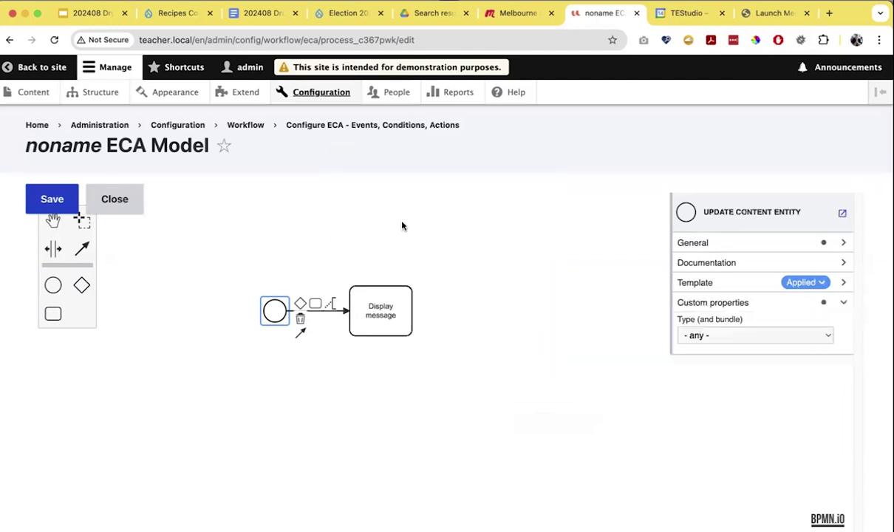
# Restrict the event to Content block: Basic block and label it 'Update block'.
pyautogui.click(720, 335)
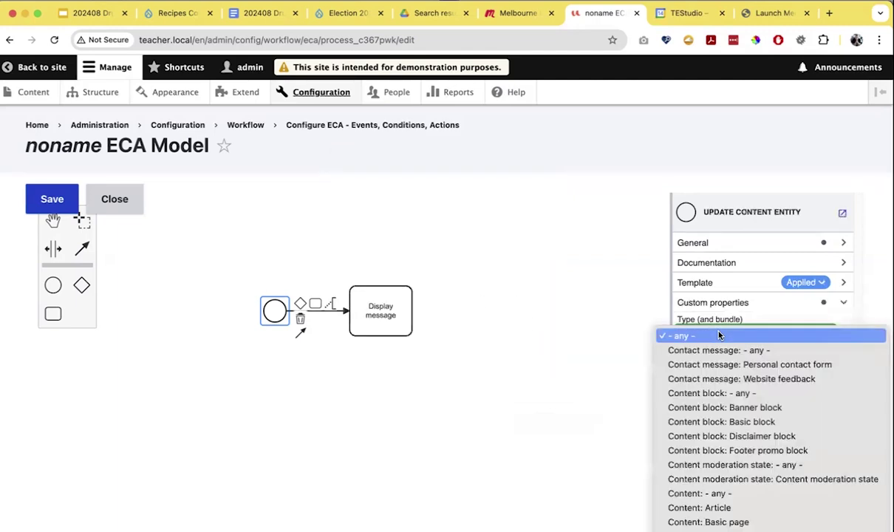
pyautogui.scroll(-5, 723, 450)
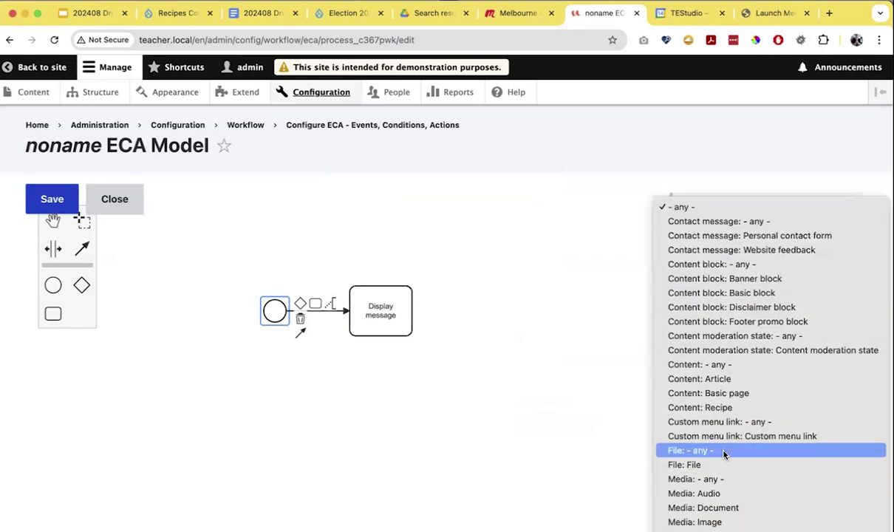
pyautogui.click(739, 292)
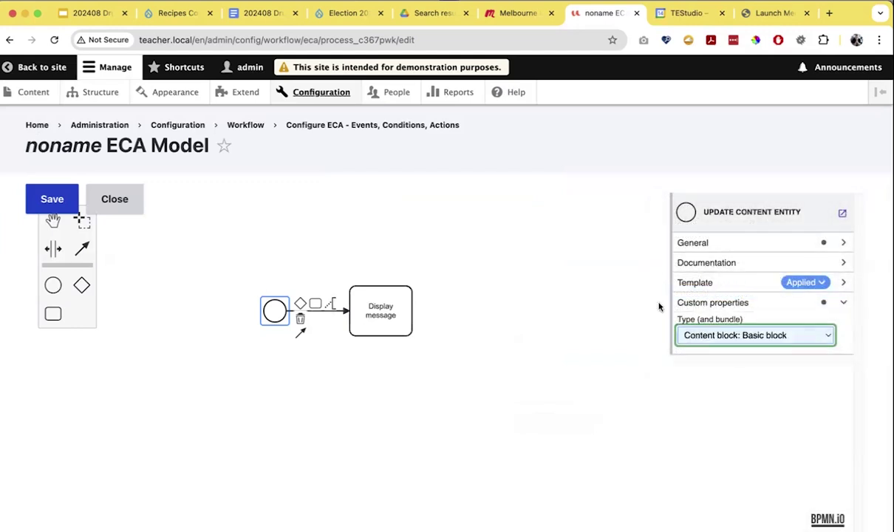
pyautogui.doubleClick(269, 308)
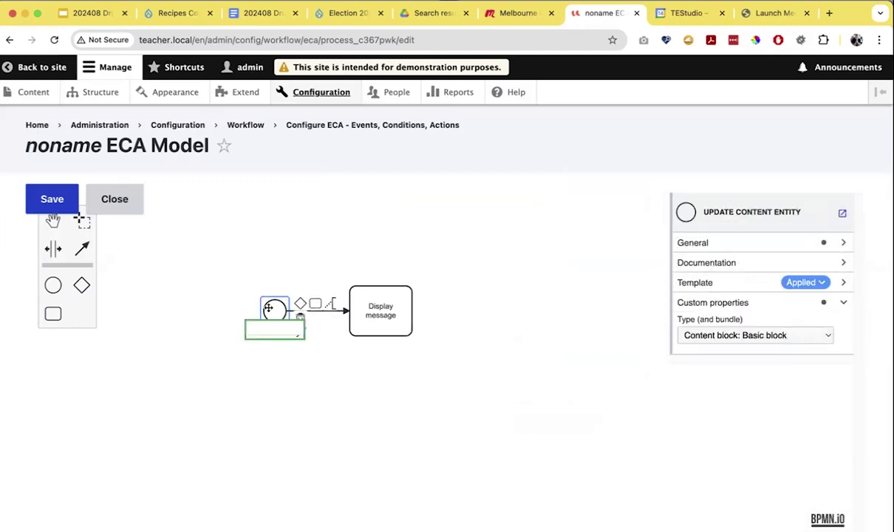
pyautogui.write('Update block')
pyautogui.click(256, 223)
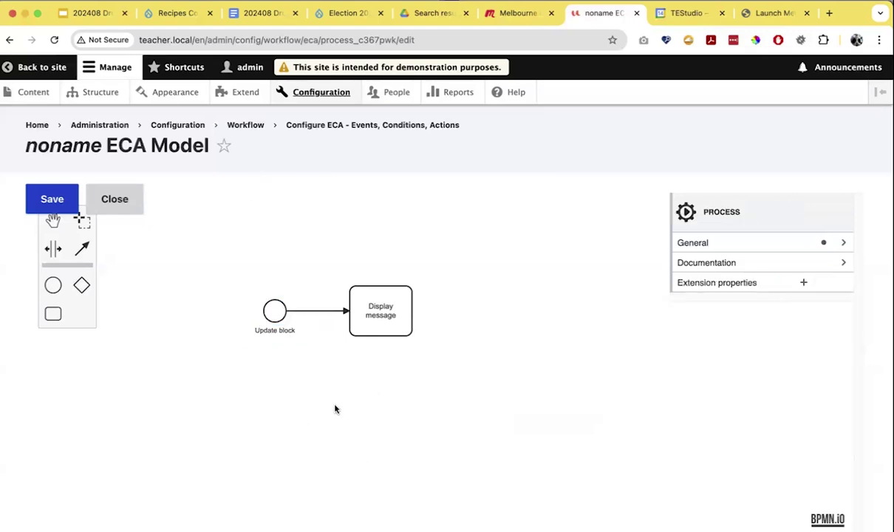
# Review the event, task and connection settings, then save the model.
pyautogui.click(274, 311)
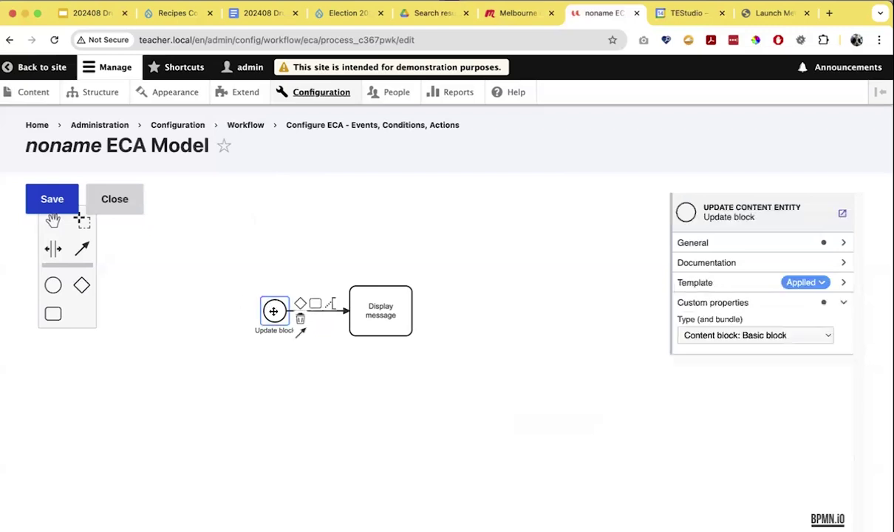
pyautogui.click(377, 322)
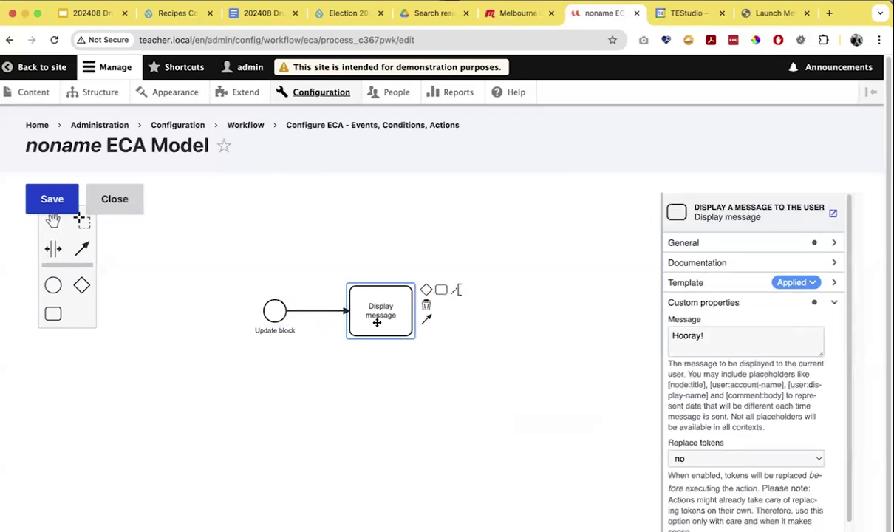
pyautogui.click(311, 311)
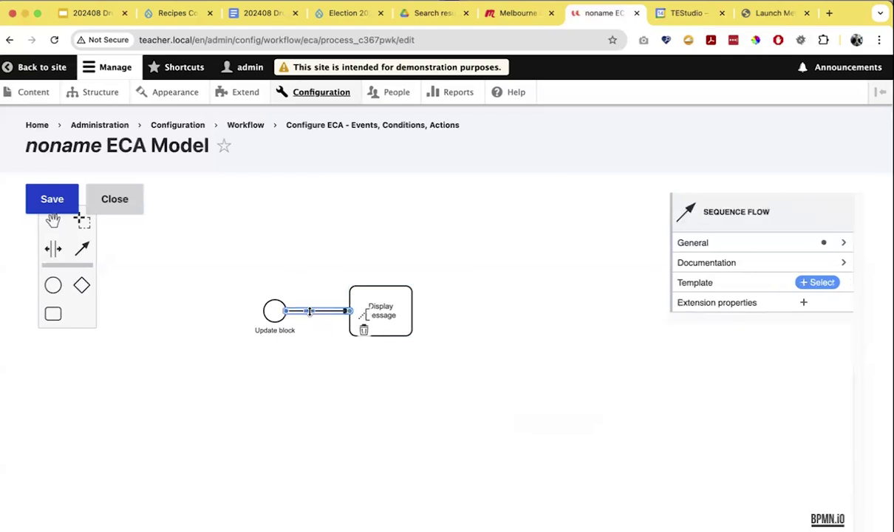
pyautogui.click(260, 300)
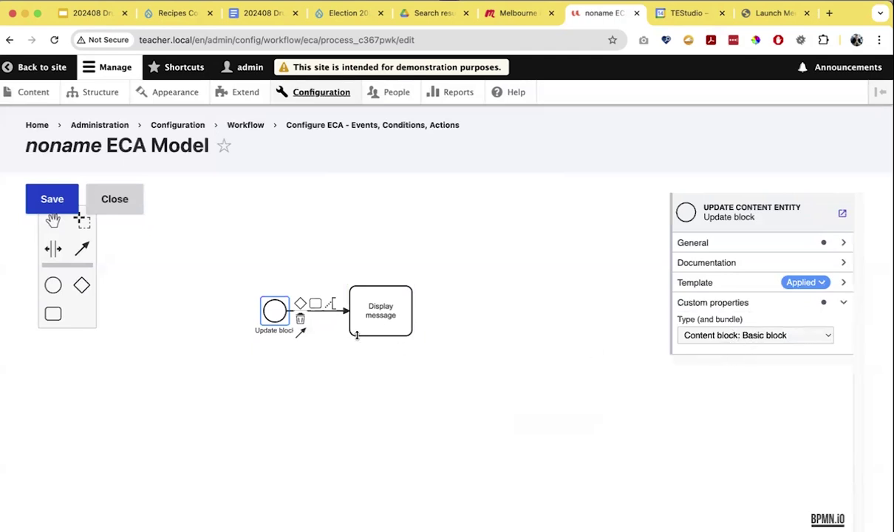
pyautogui.click(42, 198)
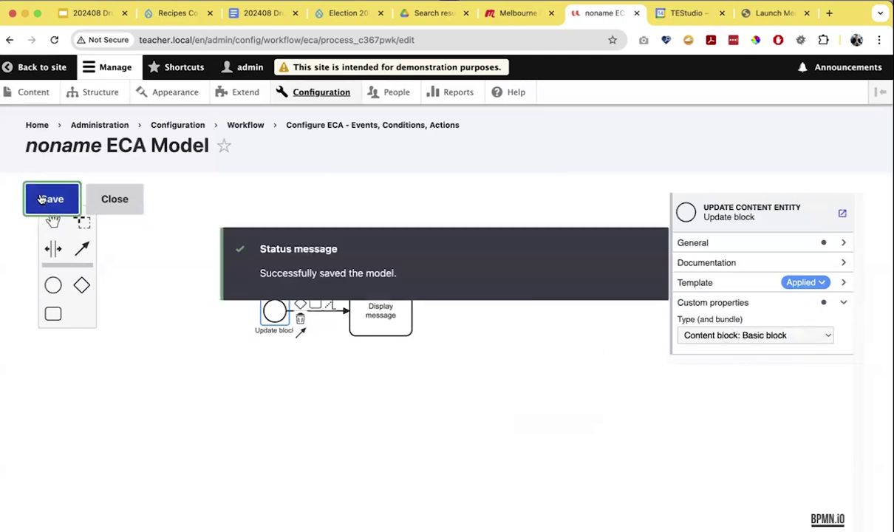
# Name the model 'Test action' in its process properties, save, and return to the models list.
pyautogui.click(241, 210)
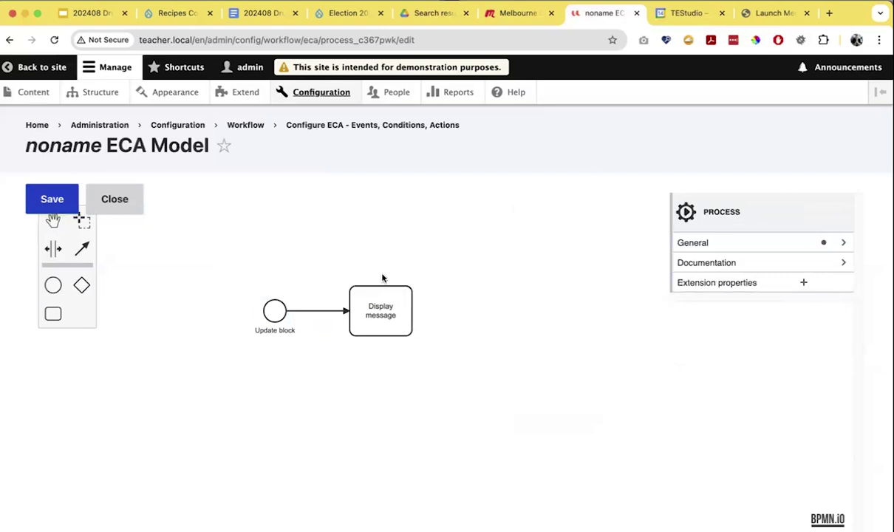
pyautogui.click(274, 311)
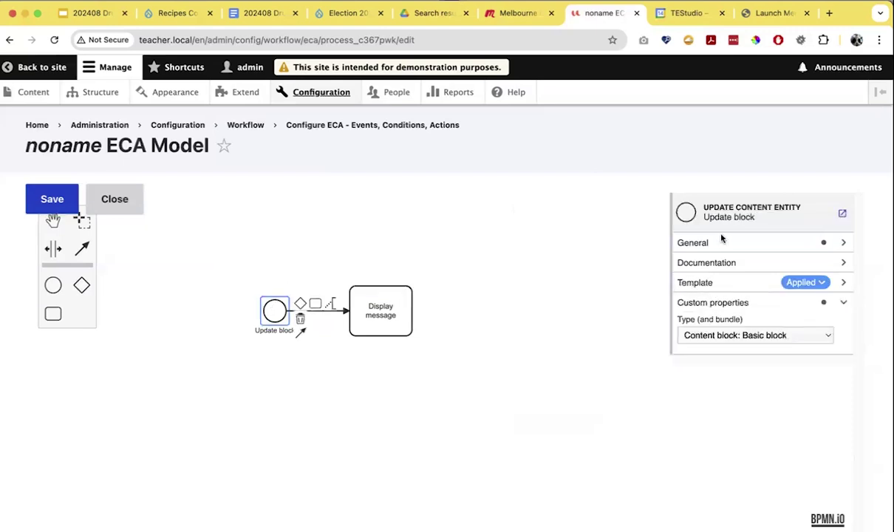
pyautogui.click(844, 244)
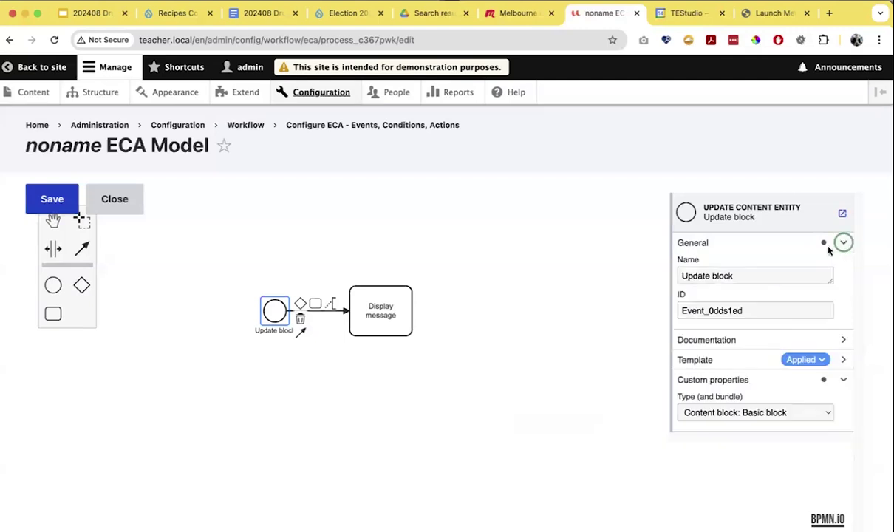
pyautogui.click(520, 224)
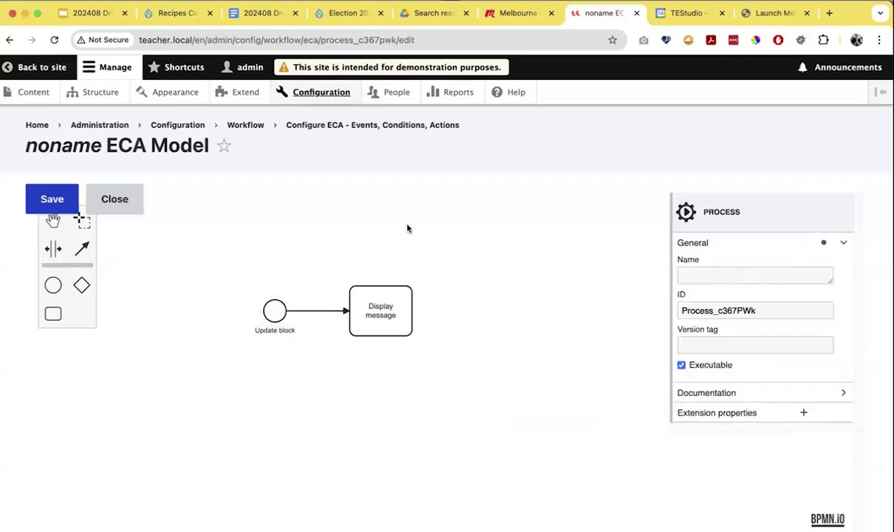
pyautogui.click(714, 275)
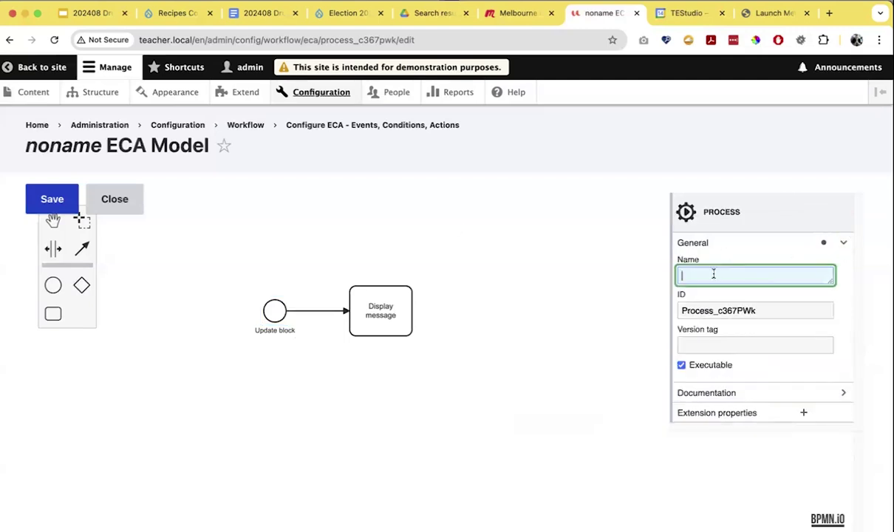
pyautogui.write('Test action')
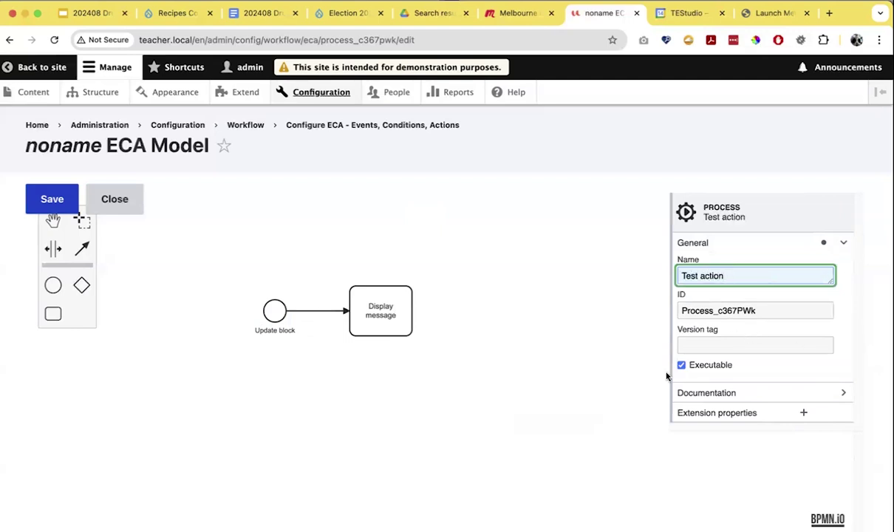
pyautogui.click(51, 203)
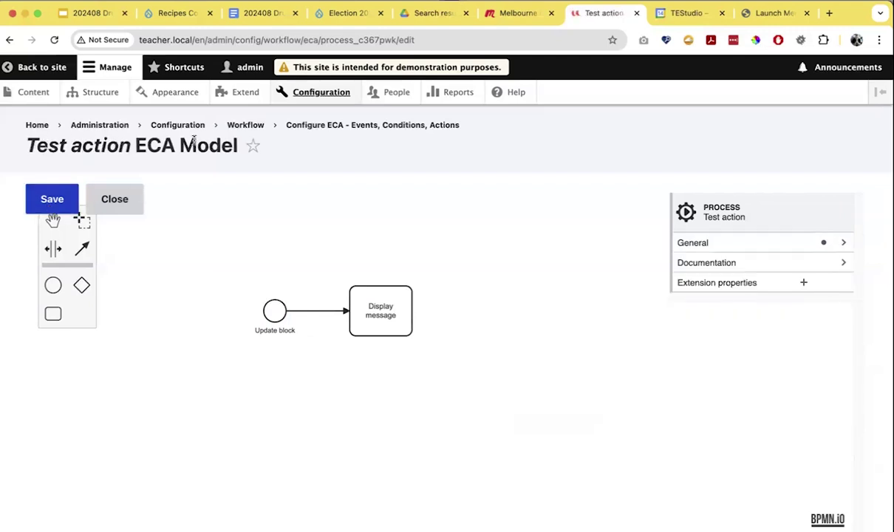
pyautogui.click(366, 127)
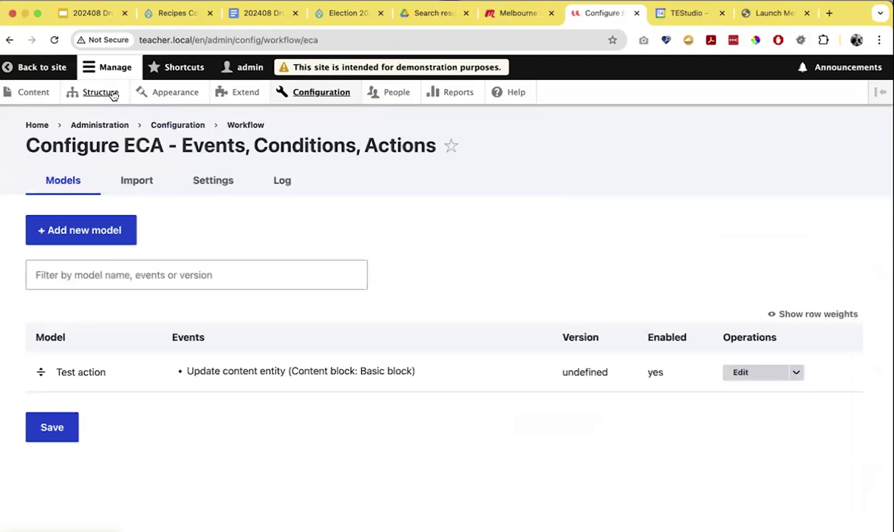
# Open the content blocks list in a new tab, filtered to Basic block.
pyautogui.keyDown('super'); pyautogui.click(42, 99); pyautogui.keyUp('super')
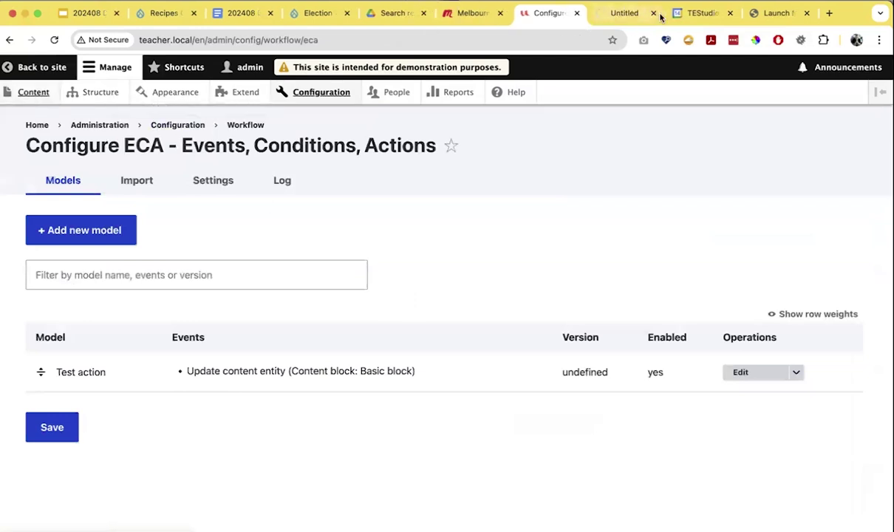
pyautogui.click(624, 15)
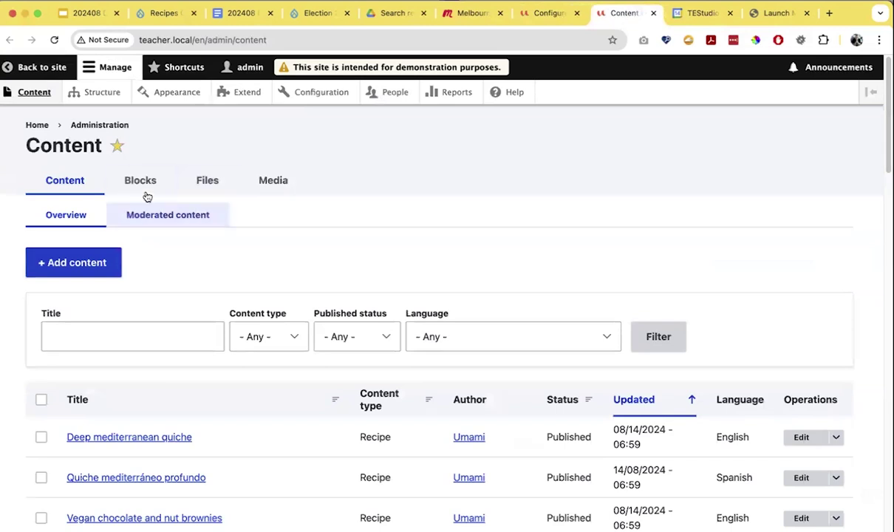
pyautogui.click(152, 188)
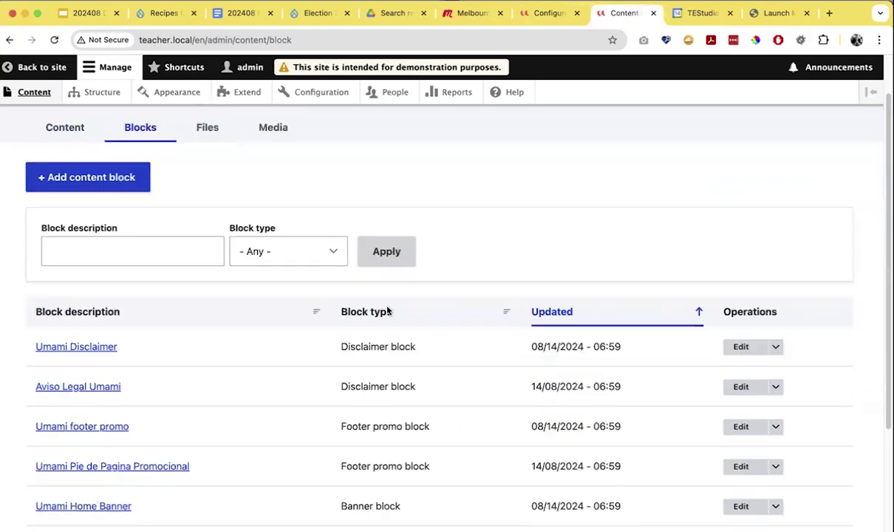
pyautogui.scroll(-2, 333, 244)
pyautogui.click(287, 178)
pyautogui.click(288, 201)
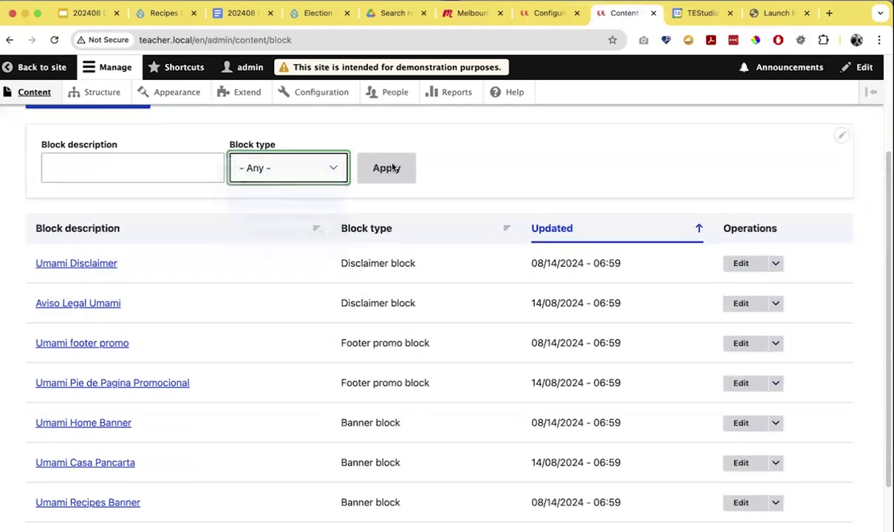
pyautogui.click(385, 169)
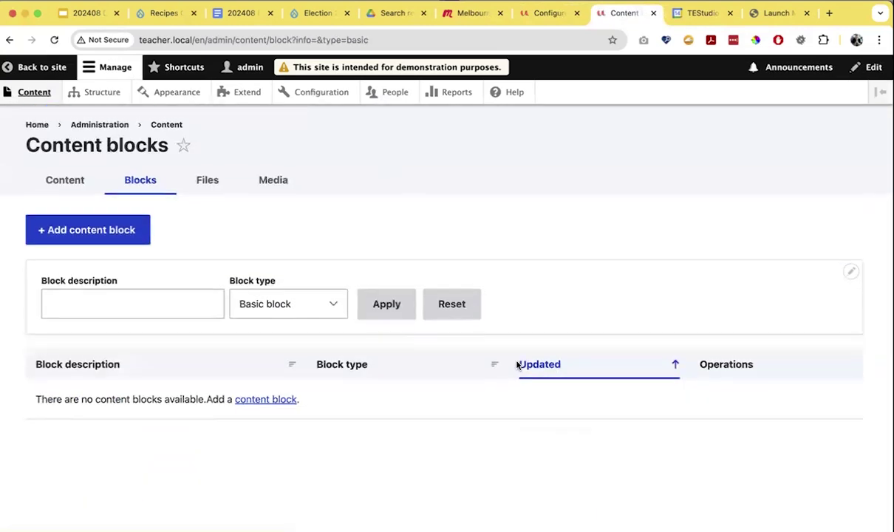
# Create a Basic block with description 'A' and save it.
pyautogui.click(271, 400)
pyautogui.click(83, 261)
pyautogui.scroll(-1, 316, 355)
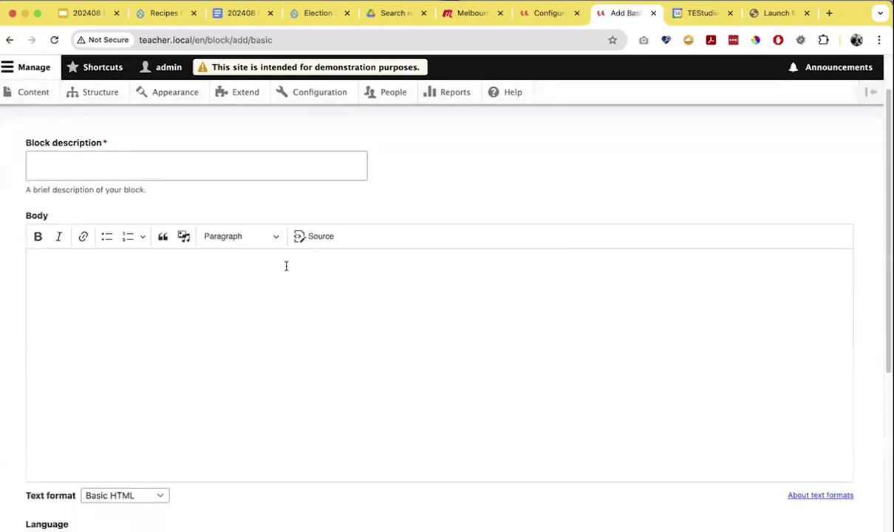
pyautogui.click(277, 173)
pyautogui.write('A')
pyautogui.click(247, 294)
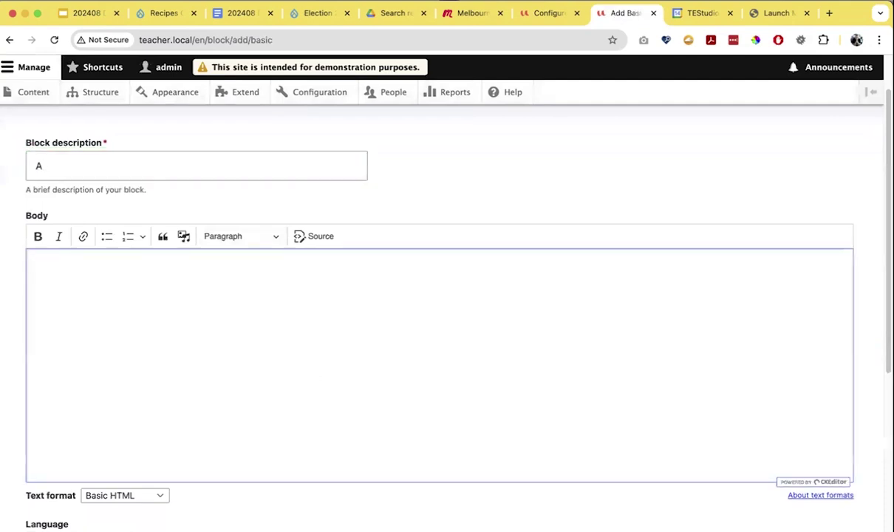
pyautogui.scroll(-5, 440, 355)
pyautogui.click(51, 471)
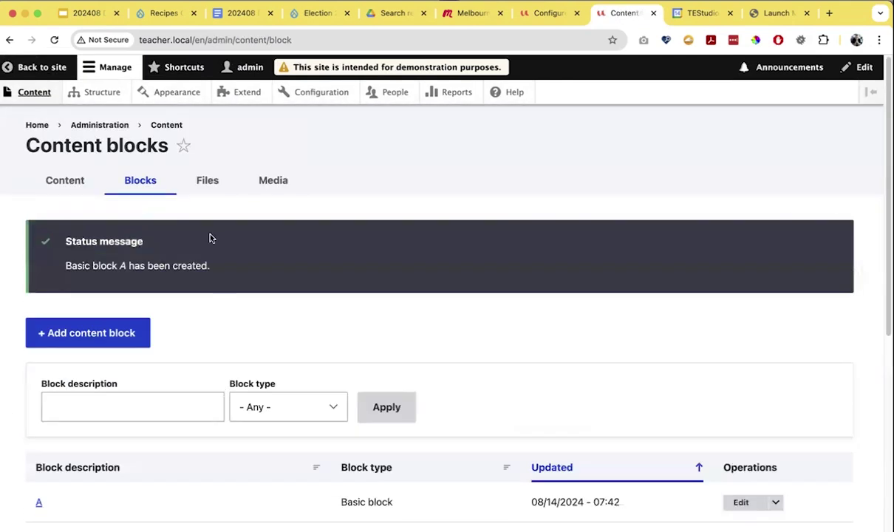
# Re-save block A to trigger the Hooray! message, then go back to the ECA models tab.
pyautogui.scroll(-2, 209, 237)
pyautogui.click(740, 380)
pyautogui.scroll(-6, 214, 271)
pyautogui.click(44, 475)
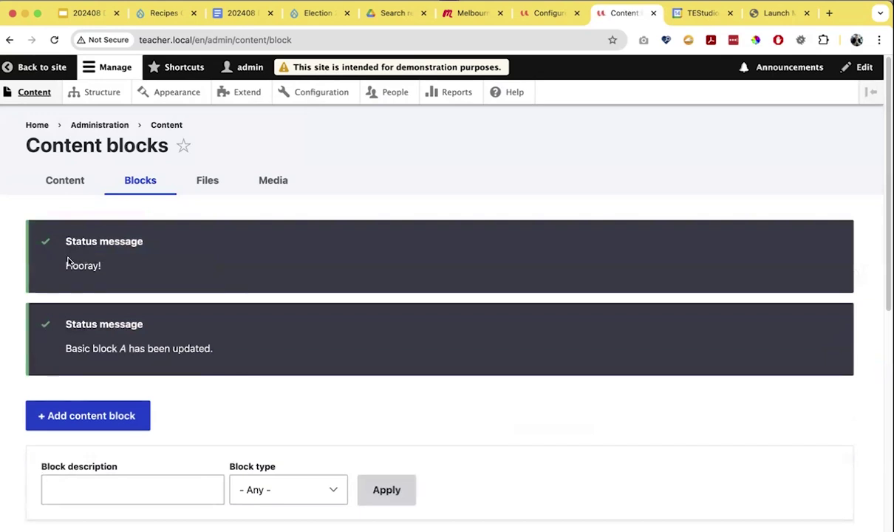
pyautogui.click(553, 12)
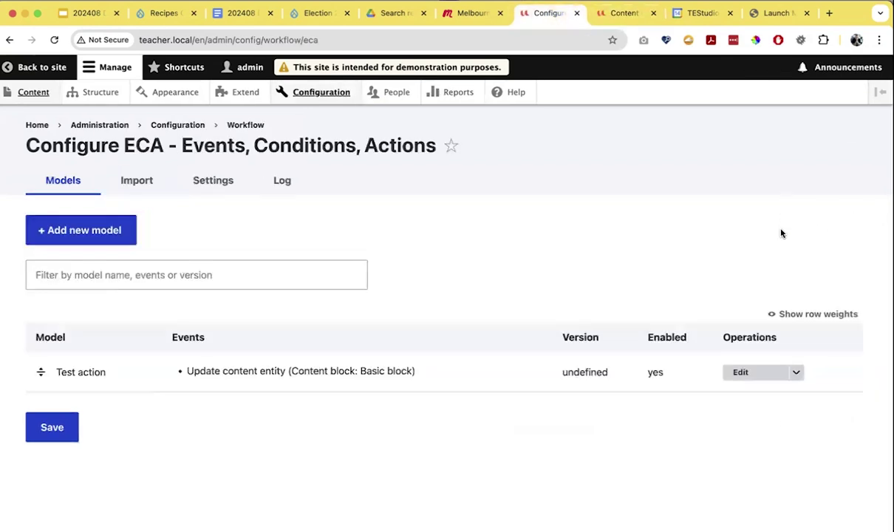
# Reload and enlarge the ECA models page, hide admin navigation, and show Test action's operations.
pyautogui.press('super+r')
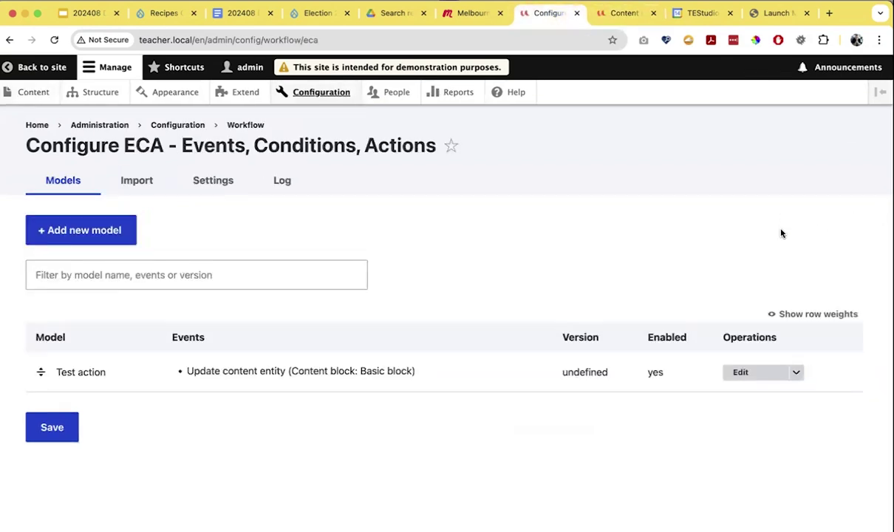
pyautogui.click(795, 373)
pyautogui.press('super+equal')
pyautogui.press('super+equal')
pyautogui.press('super+equal')
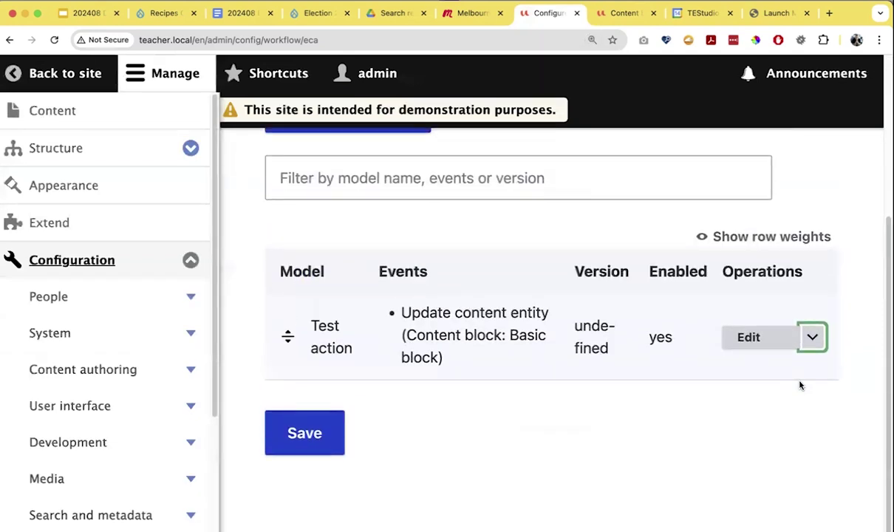
pyautogui.click(177, 79)
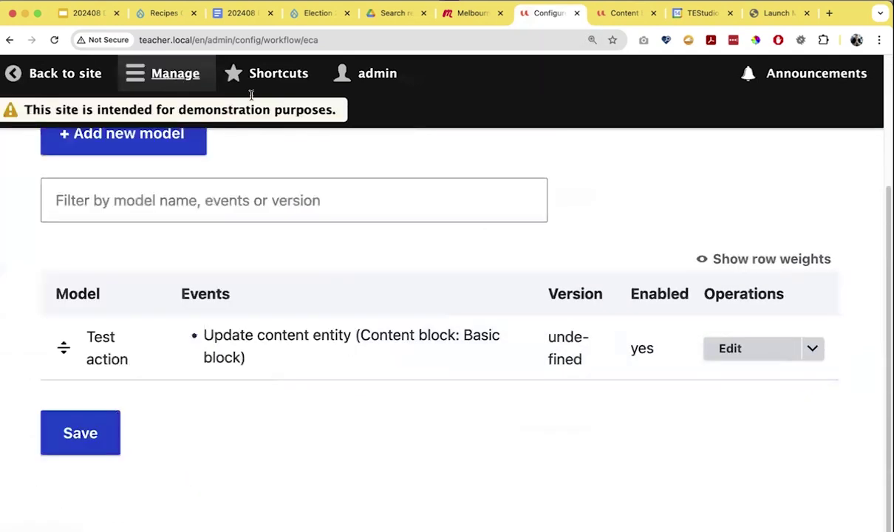
pyautogui.click(812, 349)
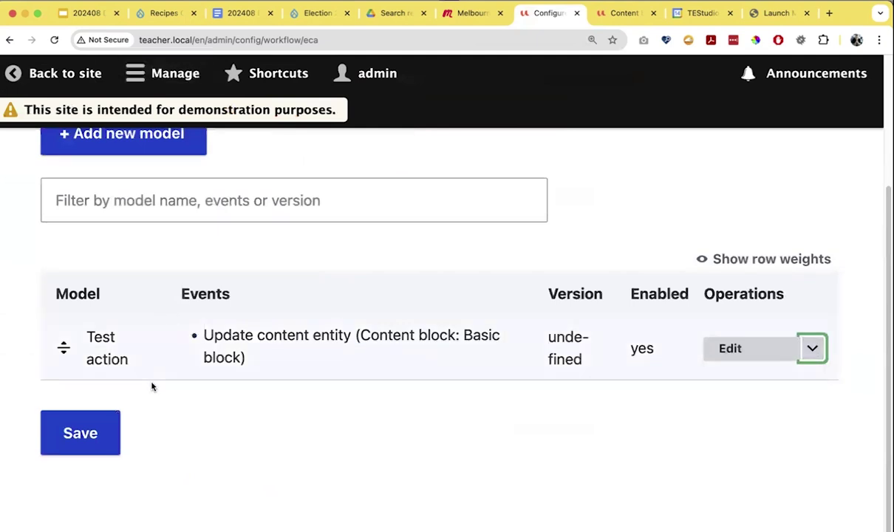
pyautogui.click(812, 352)
# Shrink the page back to normal size and reopen Test action's operations list.
pyautogui.press('super+minus')
pyautogui.scroll(-1, 609, 315)
pyautogui.scroll(1, 798, 387)
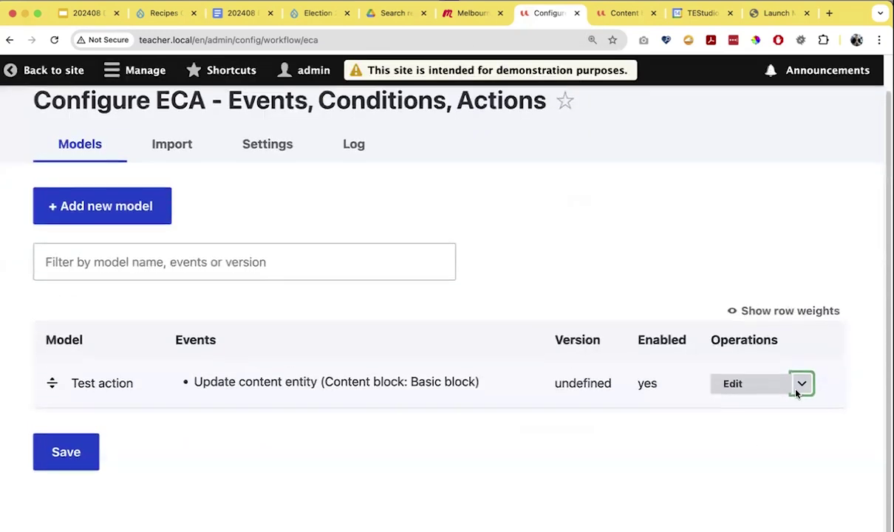
pyautogui.click(800, 384)
pyautogui.click(592, 409)
pyautogui.press('super+minus')
pyautogui.click(802, 376)
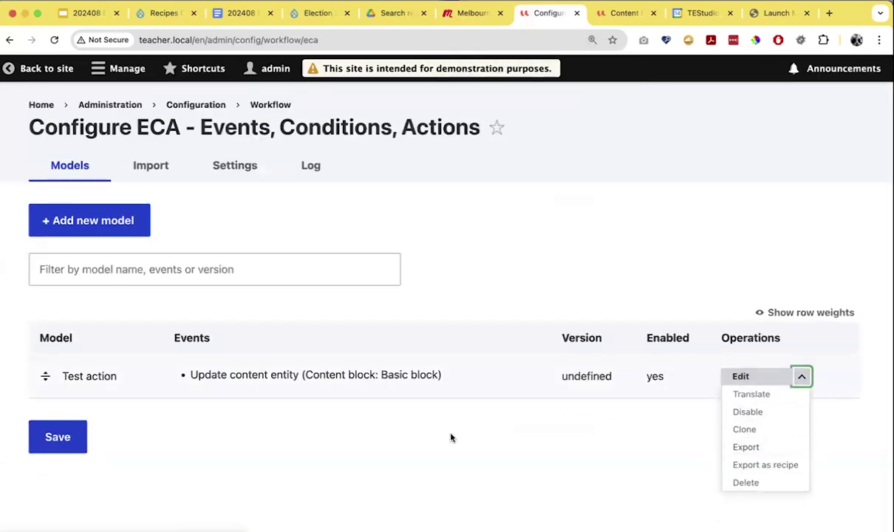
pyautogui.click(640, 455)
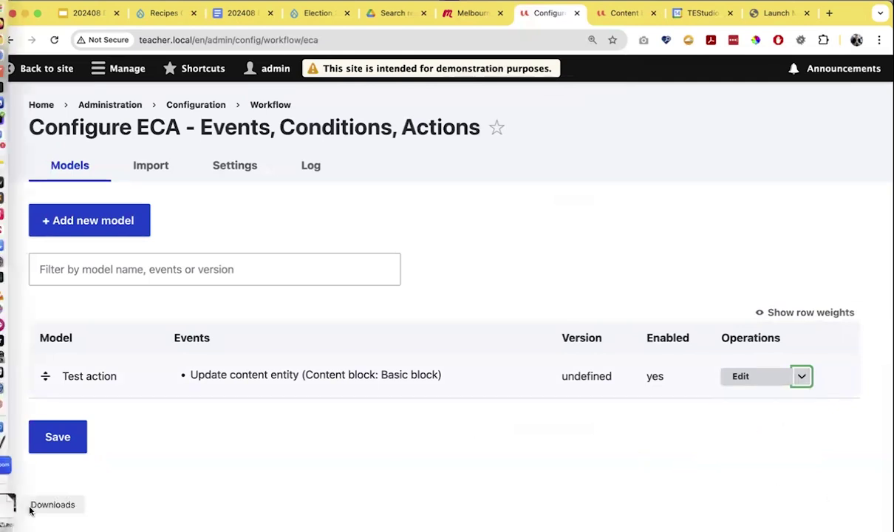
pyautogui.click(802, 377)
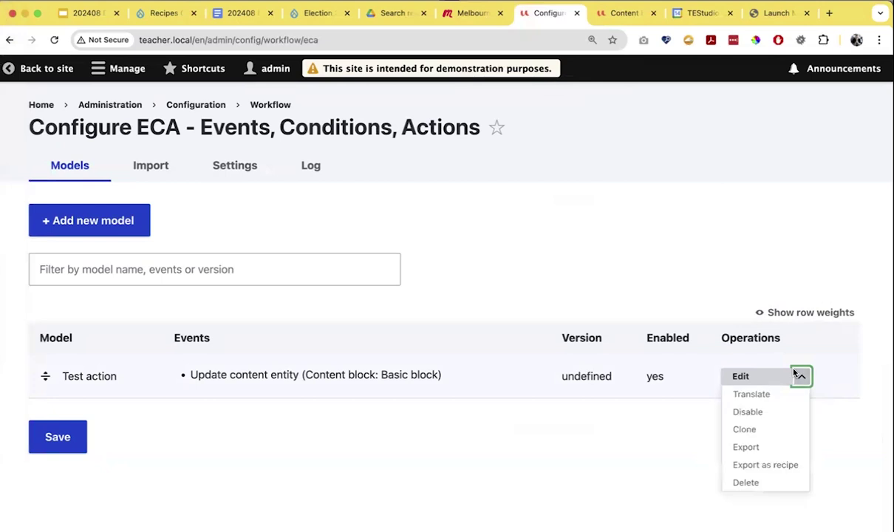
# Open Export as recipe for Test action and walk through its form fields, including Namespace.
pyautogui.click(763, 468)
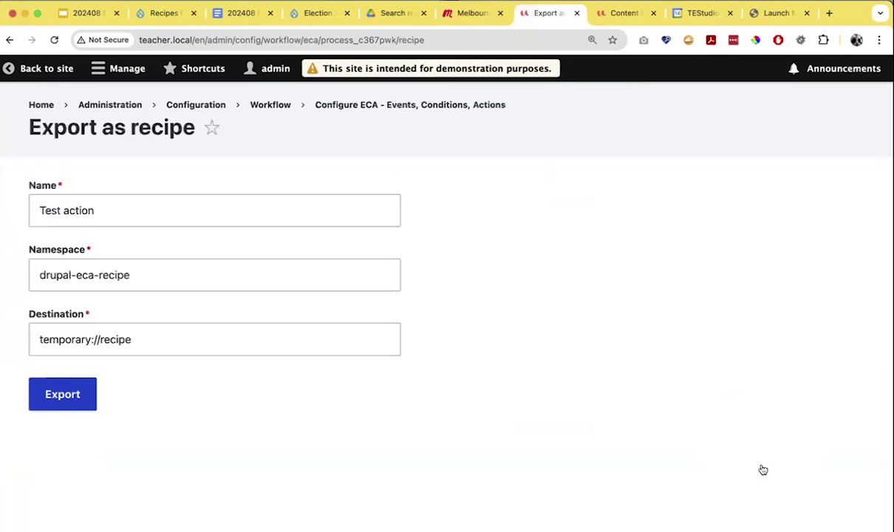
pyautogui.click(76, 314)
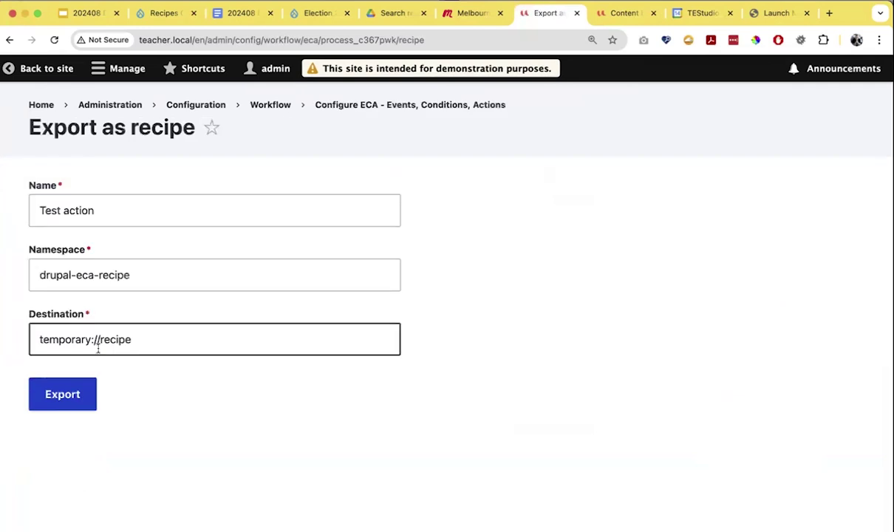
pyautogui.click(74, 207)
pyautogui.click(77, 314)
pyautogui.click(65, 283)
pyautogui.click(54, 230)
pyautogui.click(59, 196)
pyautogui.click(91, 389)
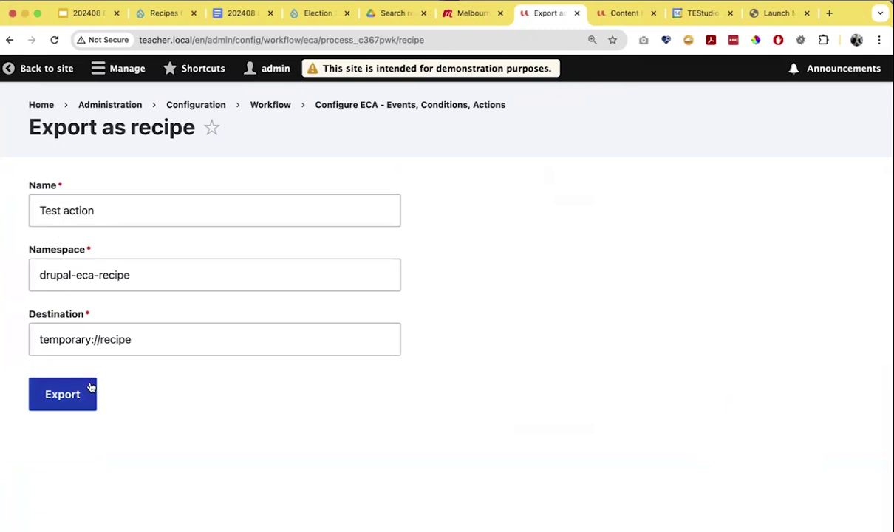
pyautogui.click(97, 339)
pyautogui.click(75, 275)
pyautogui.click(79, 195)
pyautogui.press('Tab')
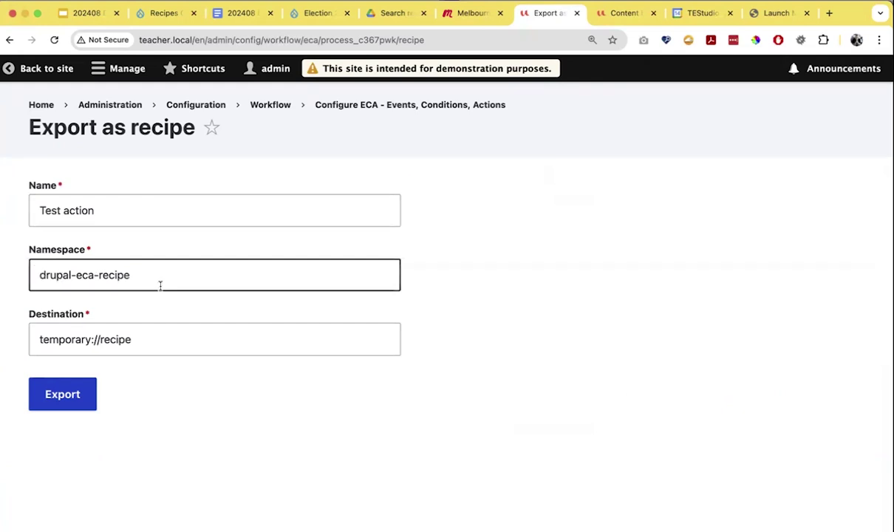
# Change the destination to public://recipe and export the recipe.
pyautogui.click(41, 338)
pyautogui.doubleClick(57, 338)
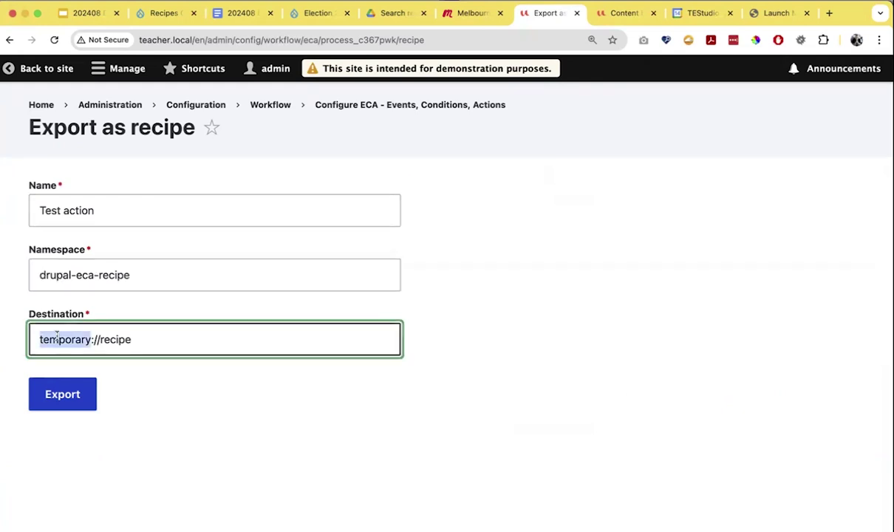
pyautogui.write('public')
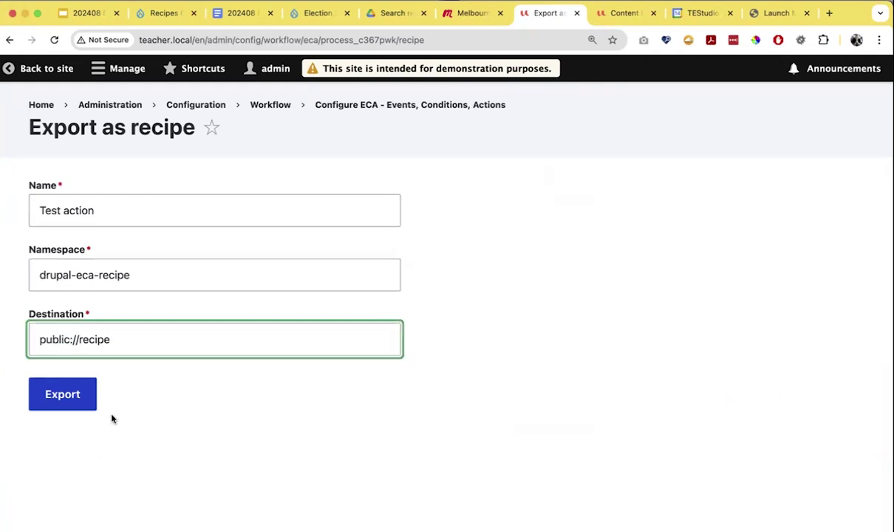
pyautogui.click(60, 400)
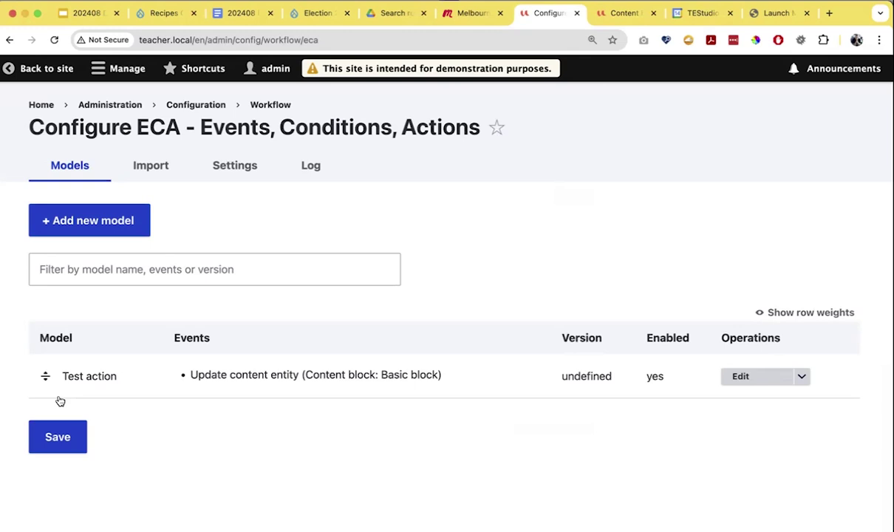
# In PhpStorm, collapse the core recipe folders and select the exported recipe folder under teacher/files.
pyautogui.press('super+Tab')
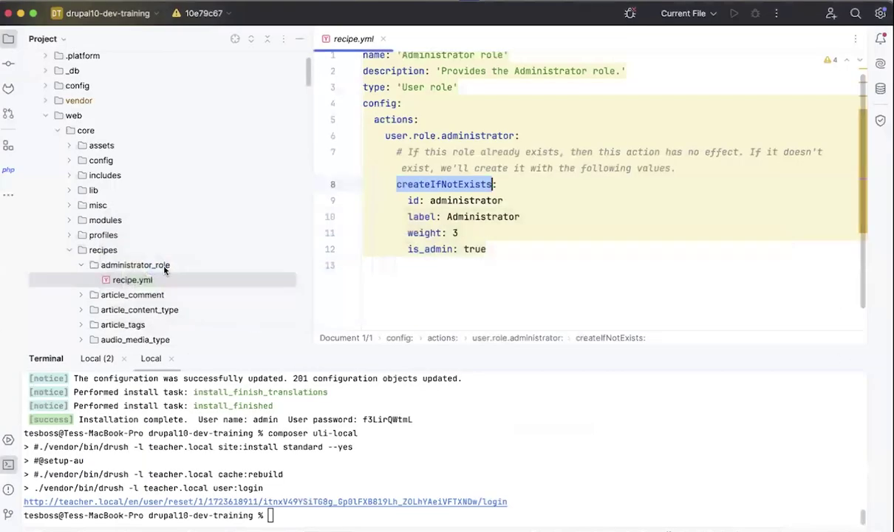
pyautogui.click(68, 250)
pyautogui.scroll(-3, 66, 253)
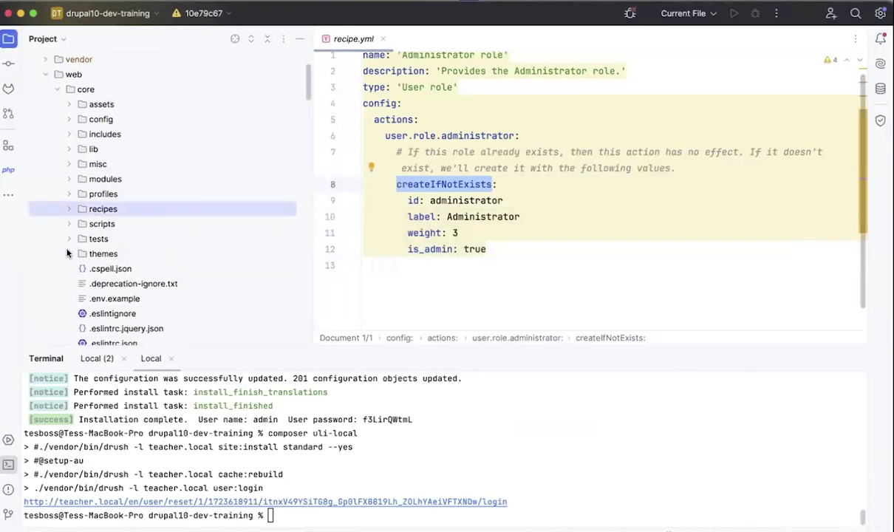
pyautogui.click(54, 89)
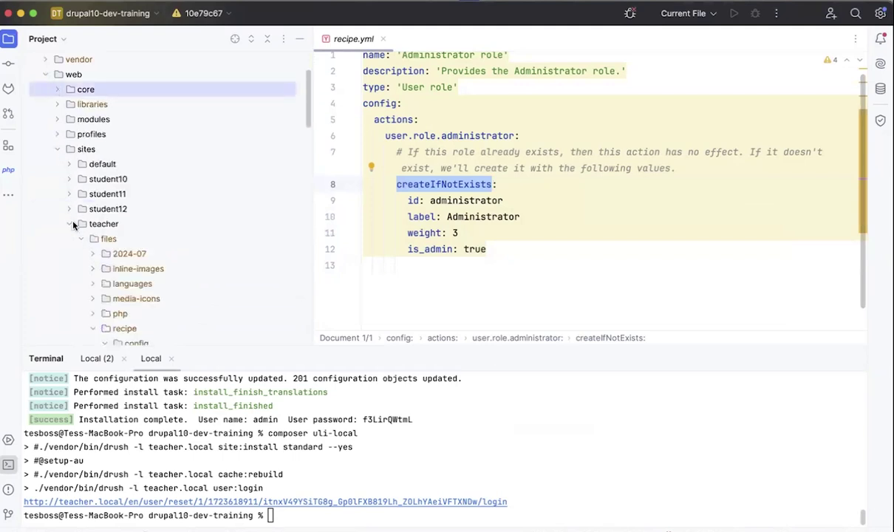
pyautogui.scroll(-5, 96, 244)
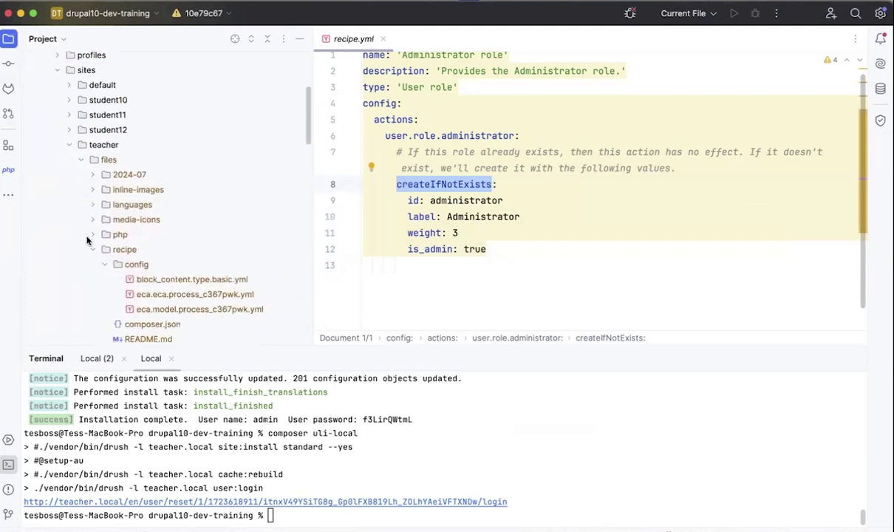
pyautogui.click(88, 252)
pyautogui.scroll(-2, 88, 253)
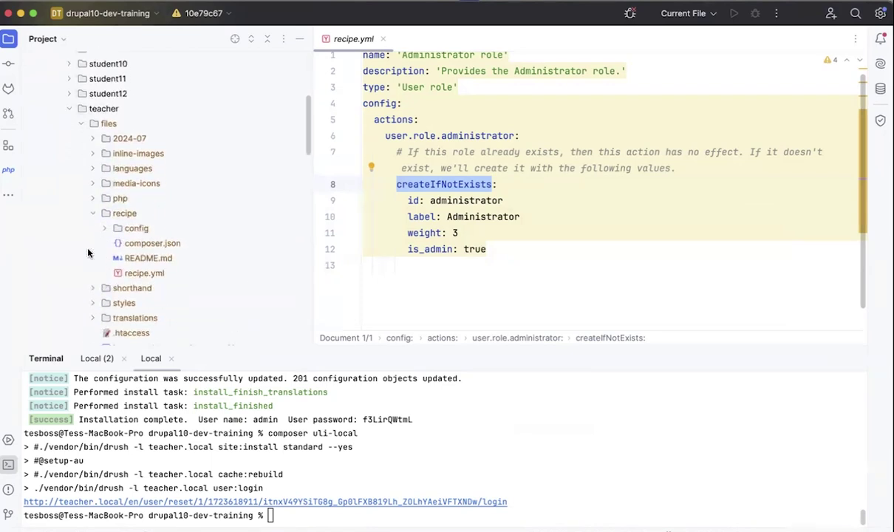
pyautogui.scroll(-1, 88, 253)
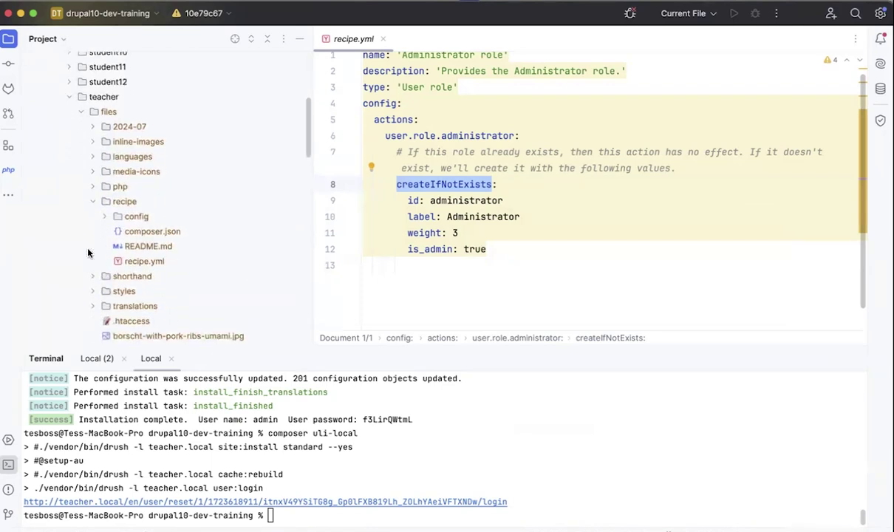
pyautogui.click(126, 201)
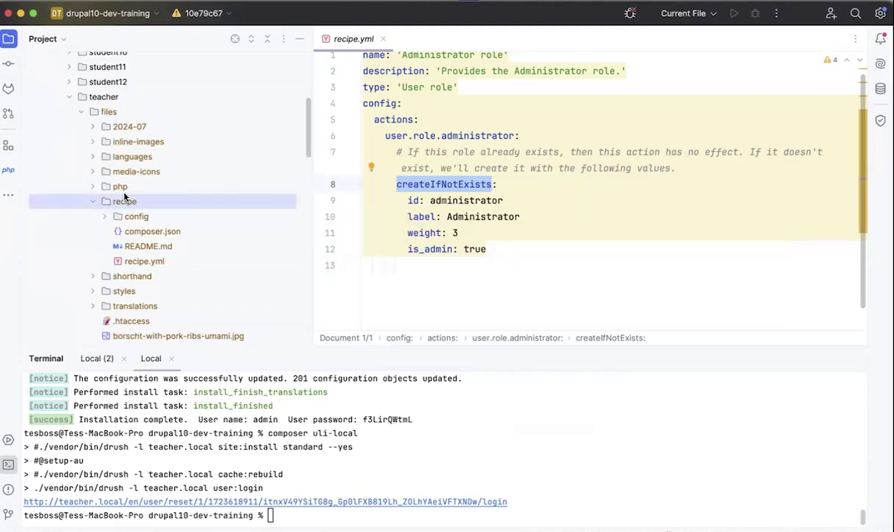
# Review composer.json's drupal/core and eca_content requirements, README.md, and recipe.yml's install list.
pyautogui.click(153, 232)
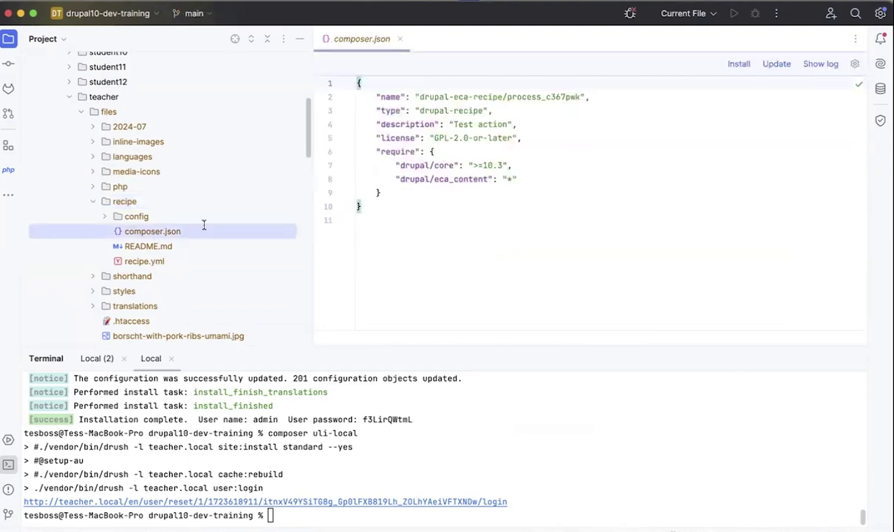
pyautogui.doubleClick(444, 165)
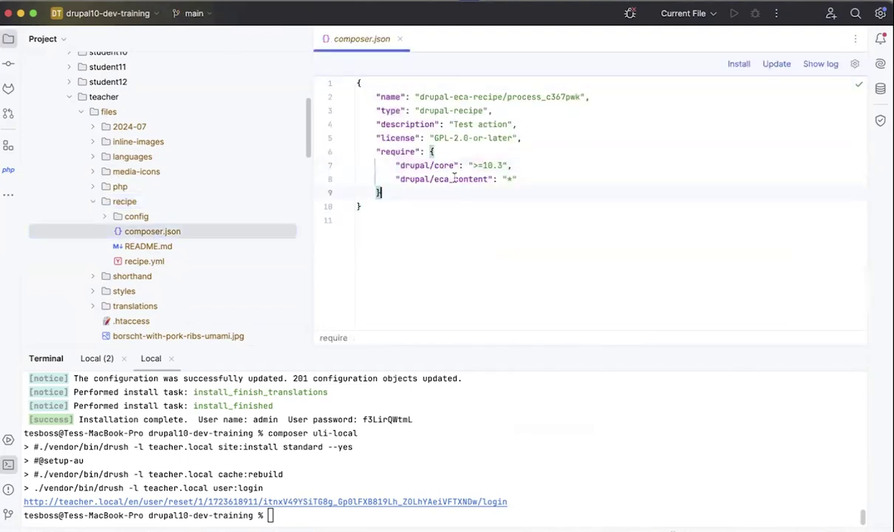
pyautogui.doubleClick(439, 179)
pyautogui.click(157, 246)
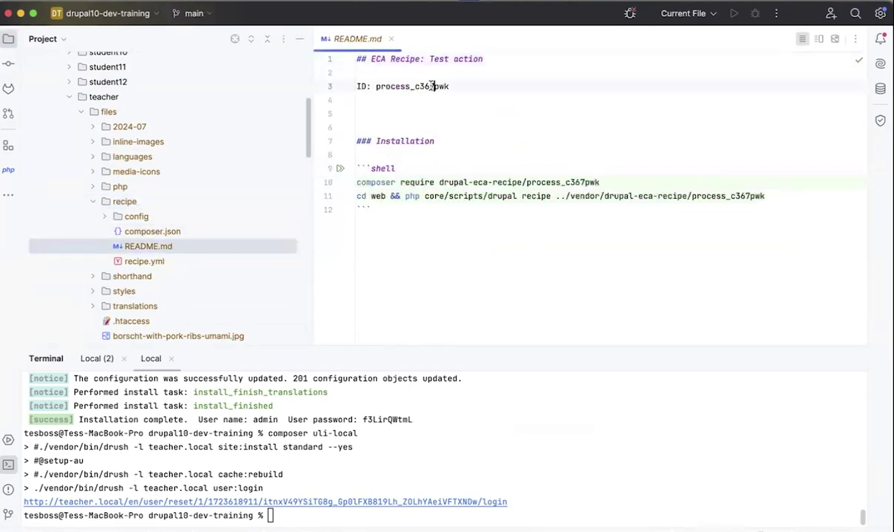
pyautogui.click(140, 260)
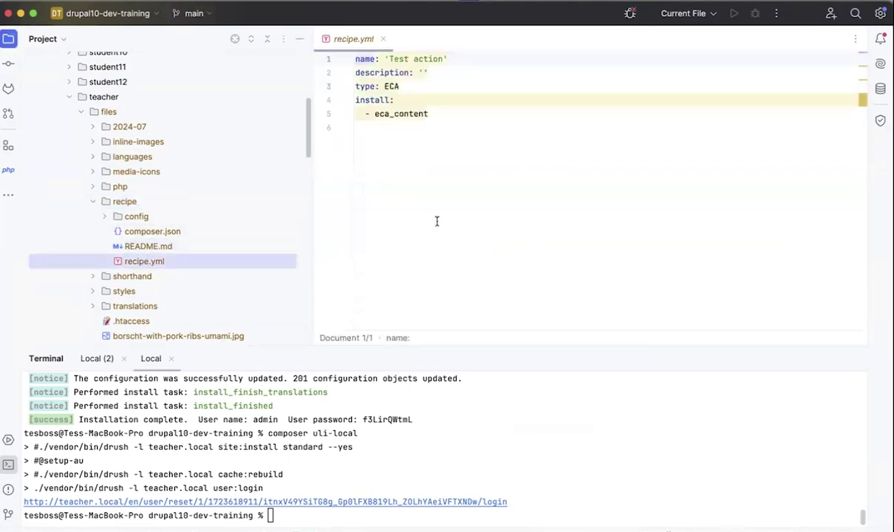
pyautogui.moveTo(431, 114); pyautogui.dragTo(375, 115)
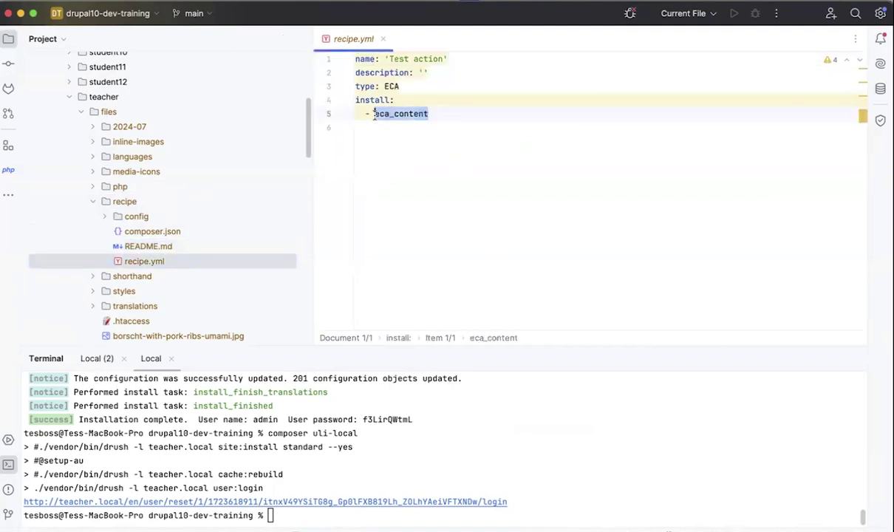
pyautogui.click(437, 110)
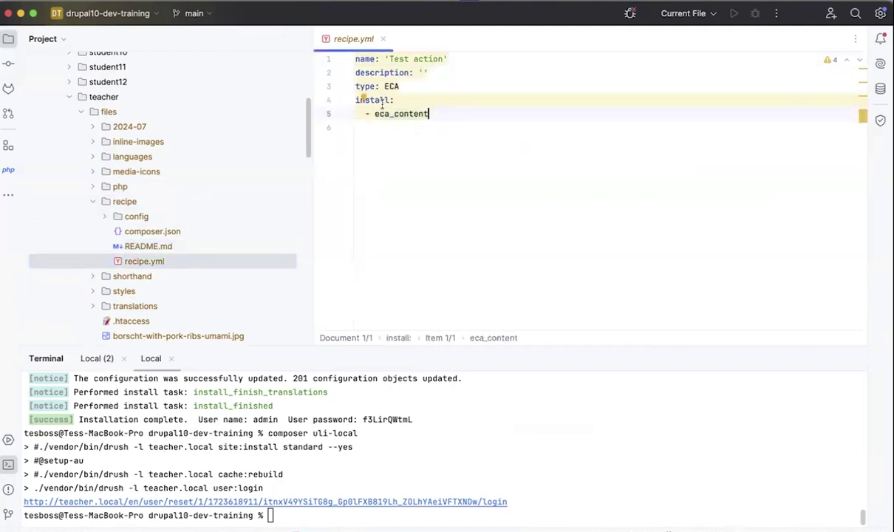
# Open the three config yml files, return to recipe.yml, and switch to Chrome.
pyautogui.click(104, 216)
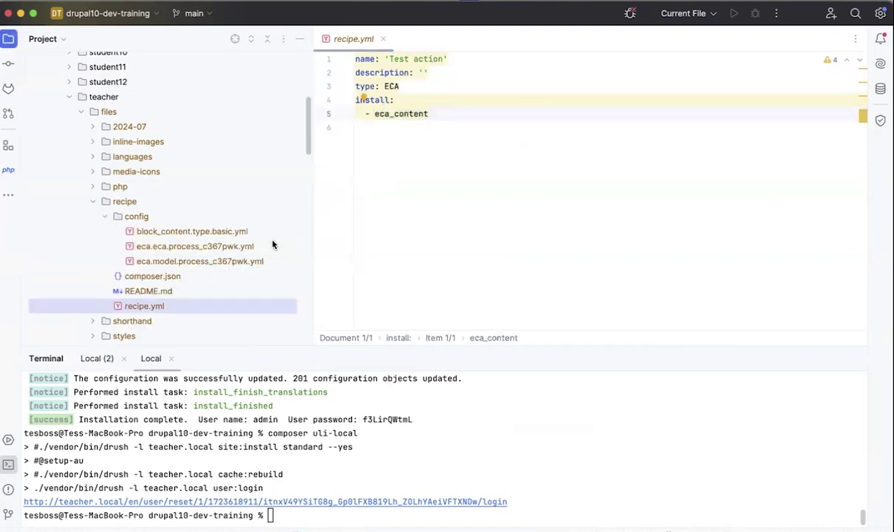
pyautogui.click(210, 234)
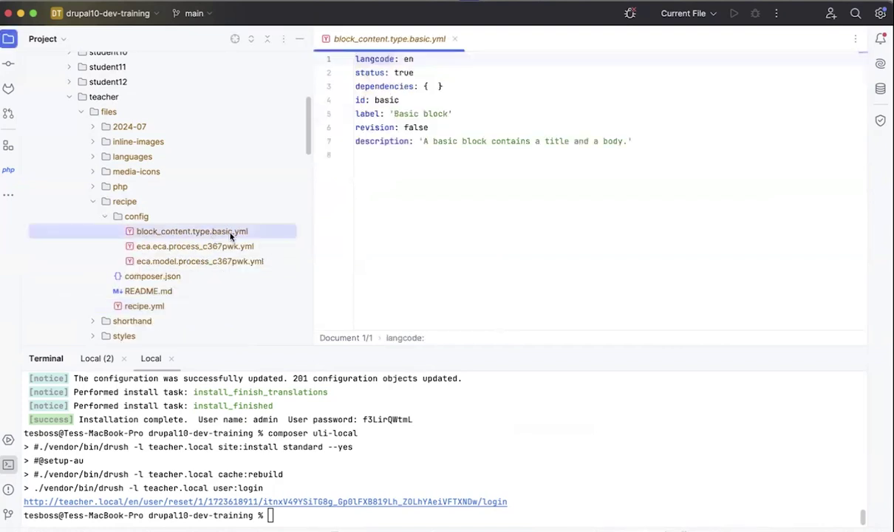
pyautogui.click(224, 249)
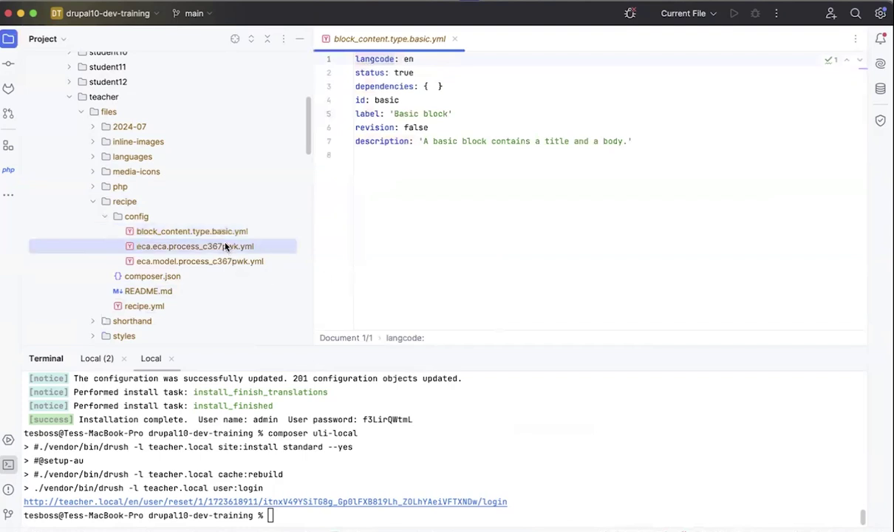
pyautogui.click(221, 263)
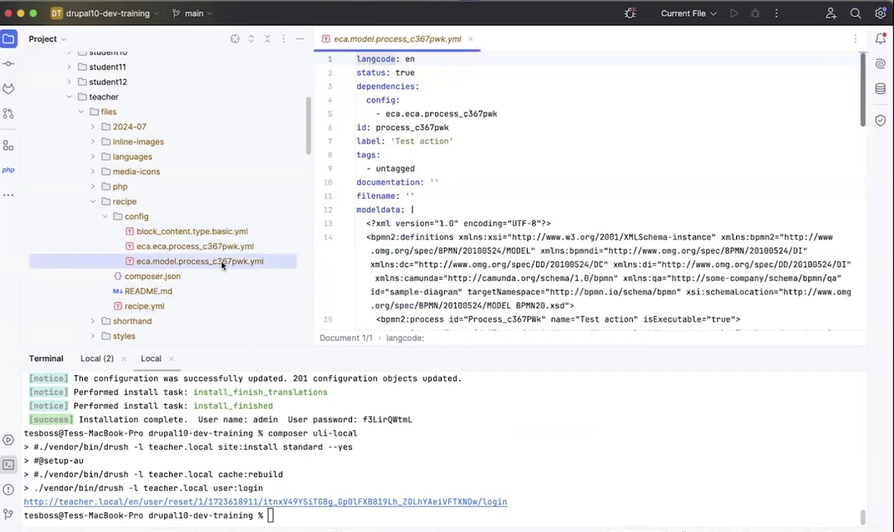
pyautogui.click(208, 246)
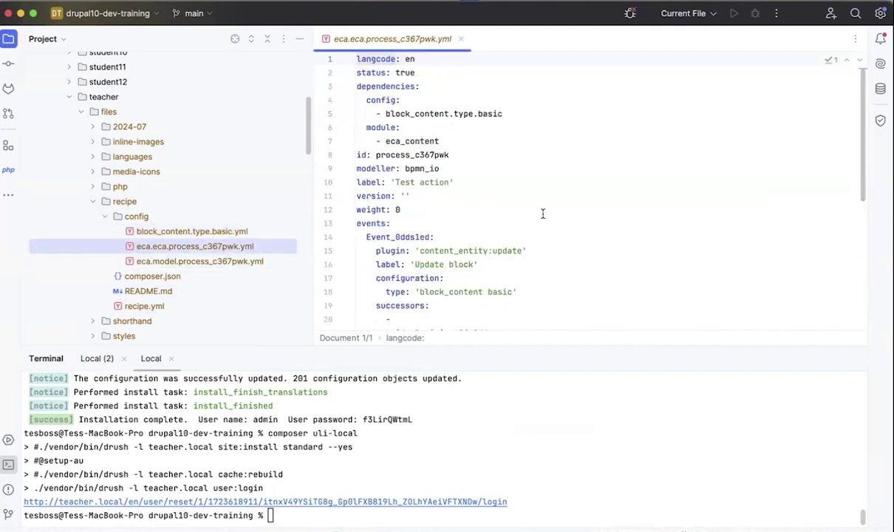
pyautogui.scroll(-2, 543, 214)
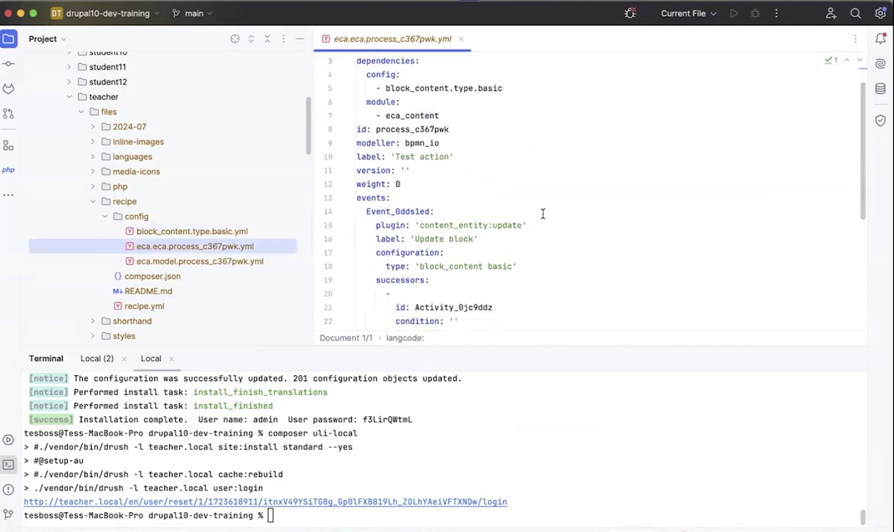
pyautogui.scroll(-3, 219, 209)
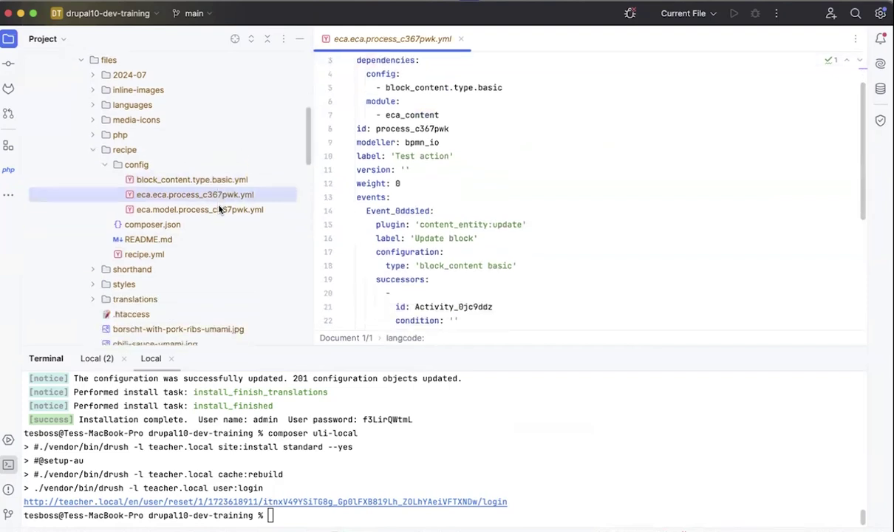
pyautogui.click(144, 254)
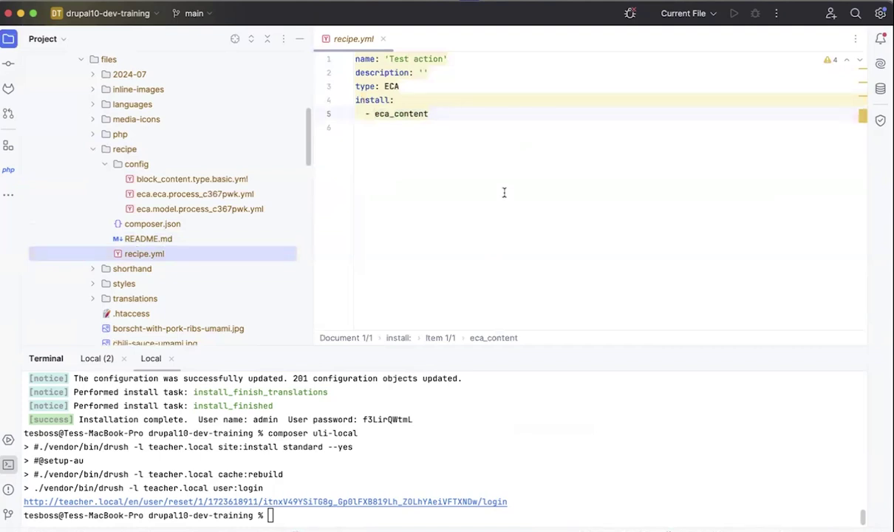
pyautogui.press('super+Tab')
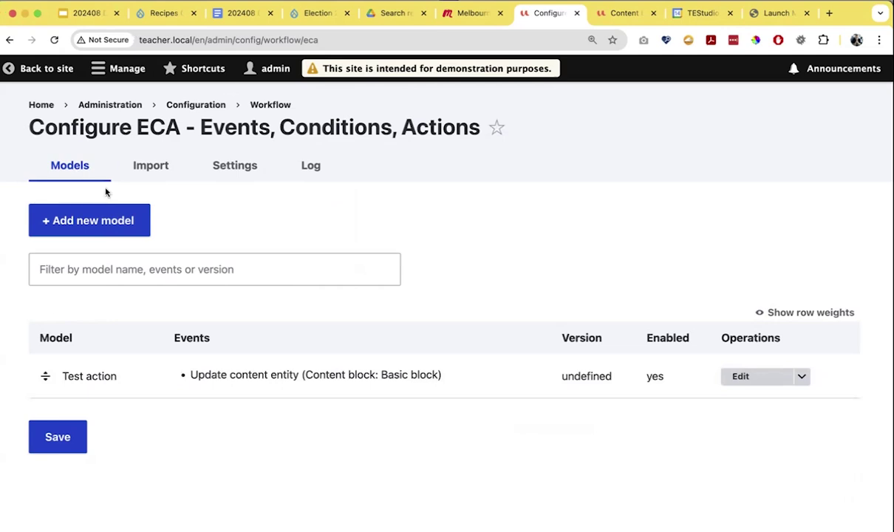
# Look at the ECA Import page, go back to Models, then return to the Slides deck.
pyautogui.click(158, 169)
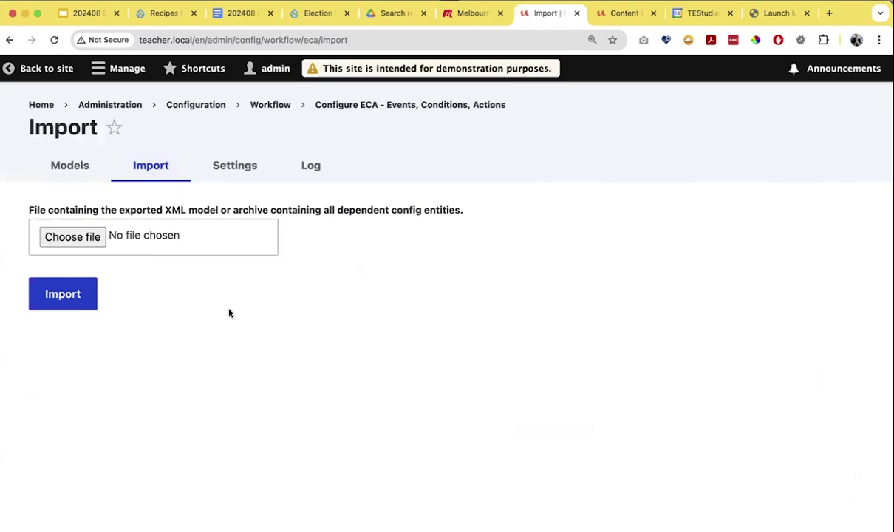
pyautogui.click(78, 174)
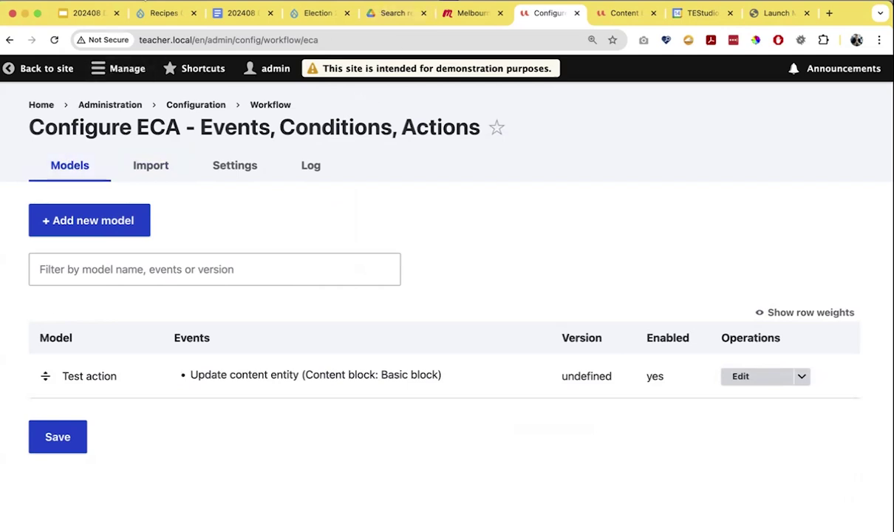
pyautogui.click(80, 15)
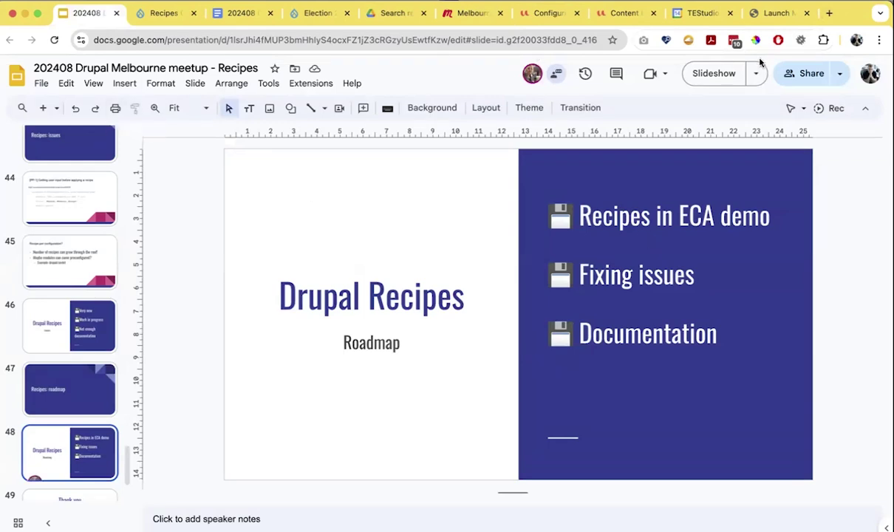
# Search Google for 'drupla core issues' in a new tab.
pyautogui.click(828, 14)
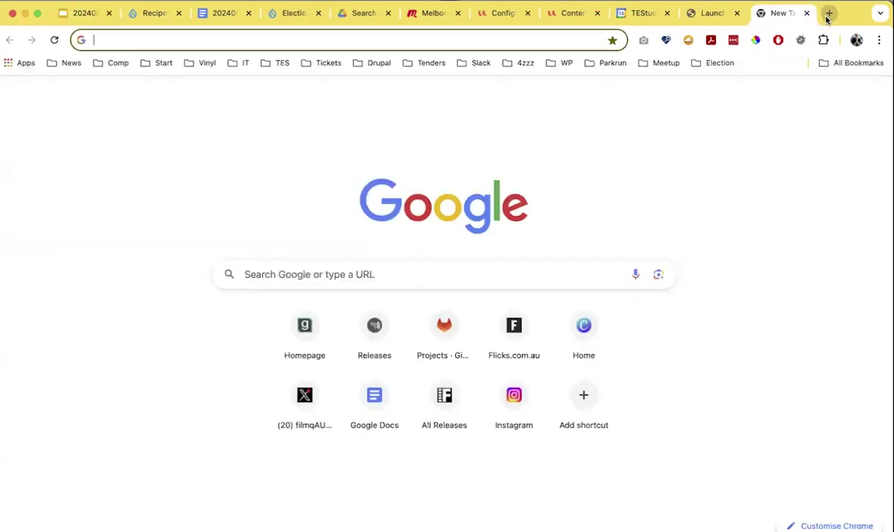
pyautogui.write('drupla core issues')
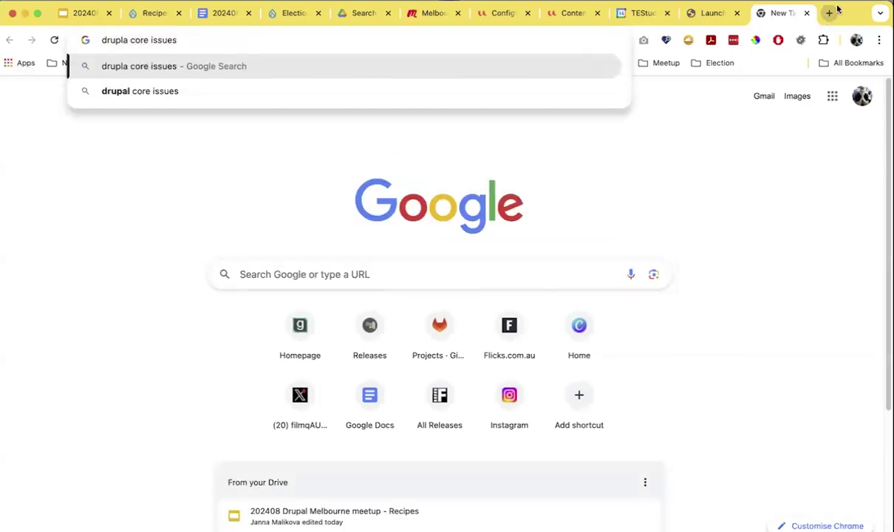
pyautogui.press('Return')
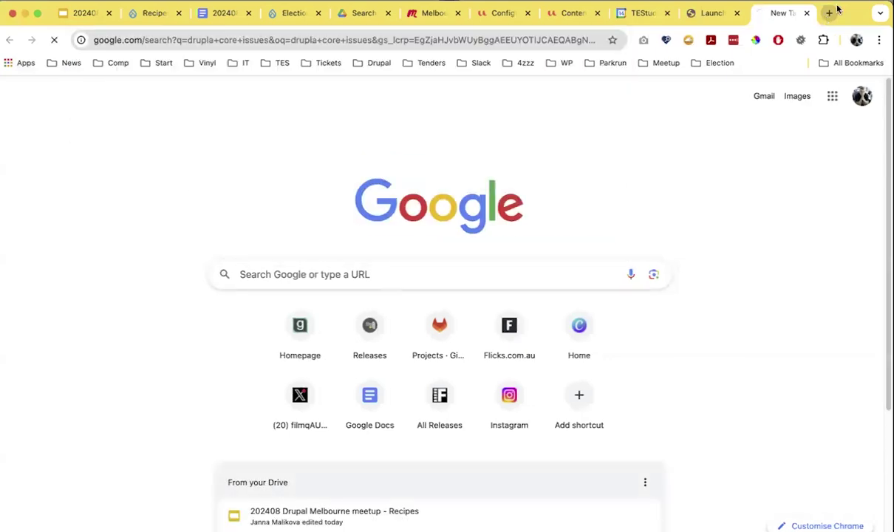
# Open the Drupal core issue list and filter it by the 'recipe system' component.
pyautogui.click(173, 240)
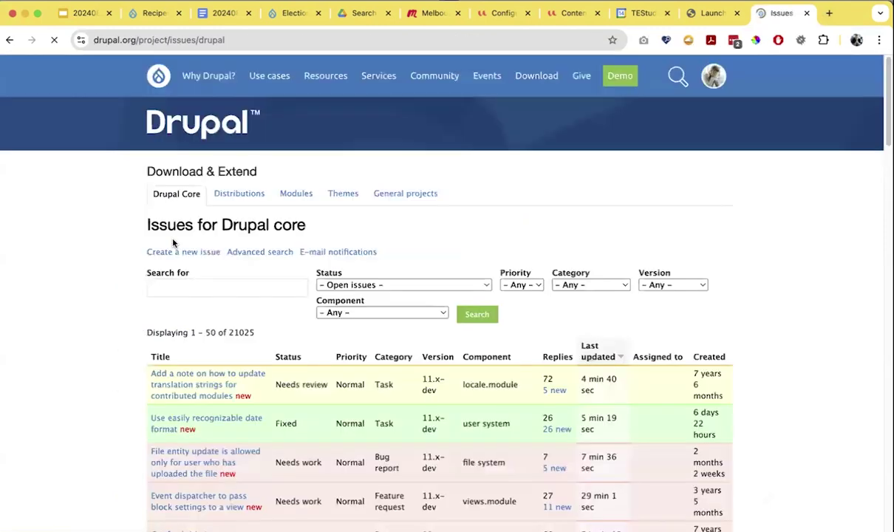
pyautogui.scroll(-3, 279, 351)
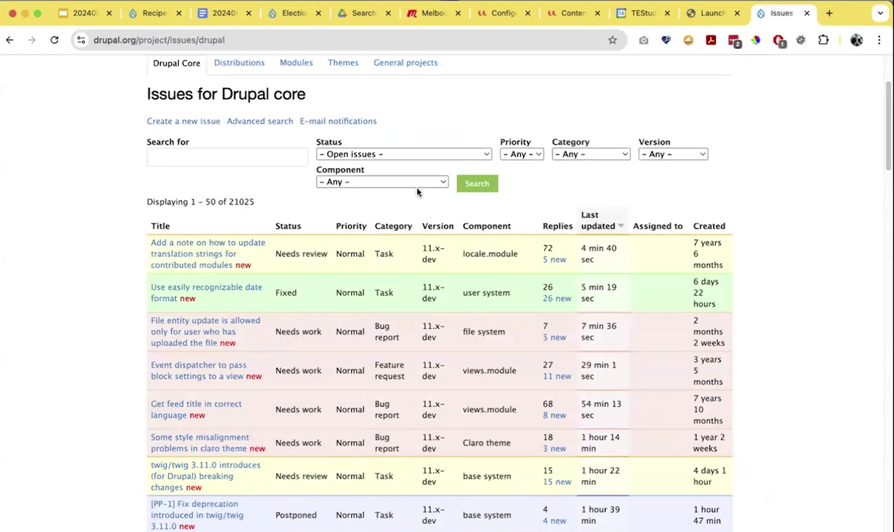
pyautogui.click(408, 184)
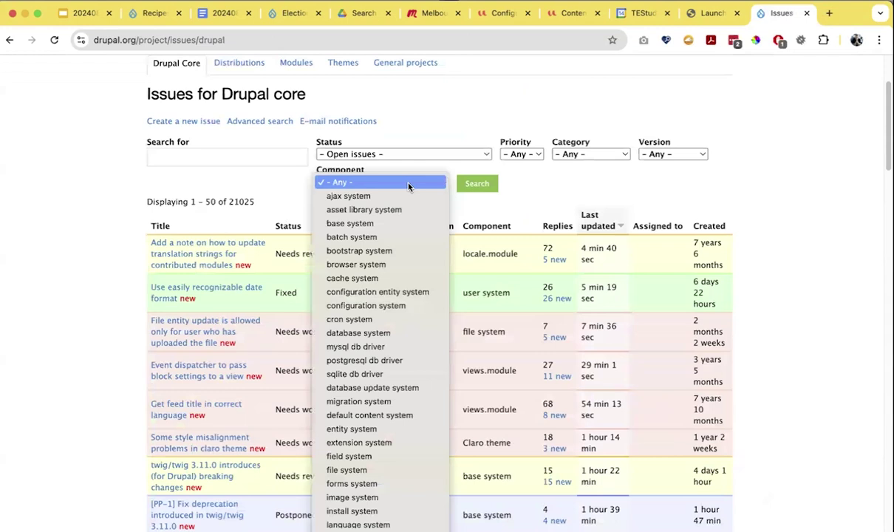
pyautogui.press('r')
pyautogui.press('Return')
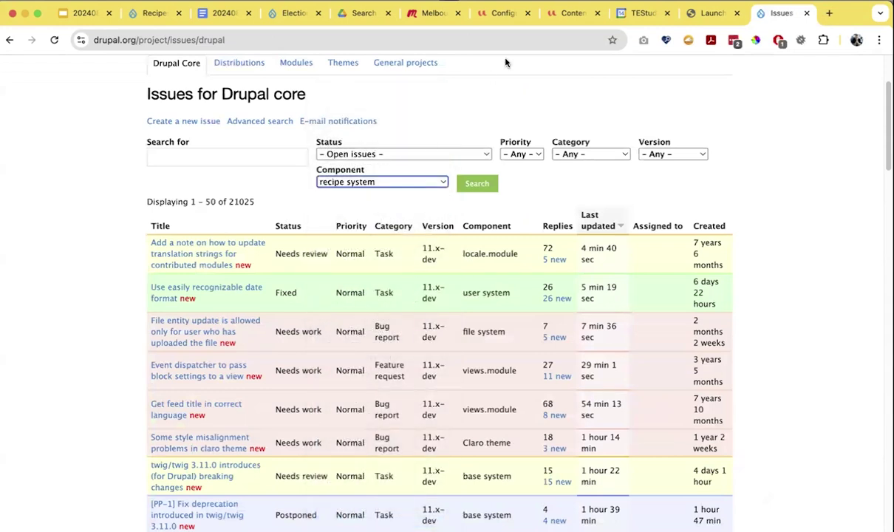
pyautogui.click(485, 189)
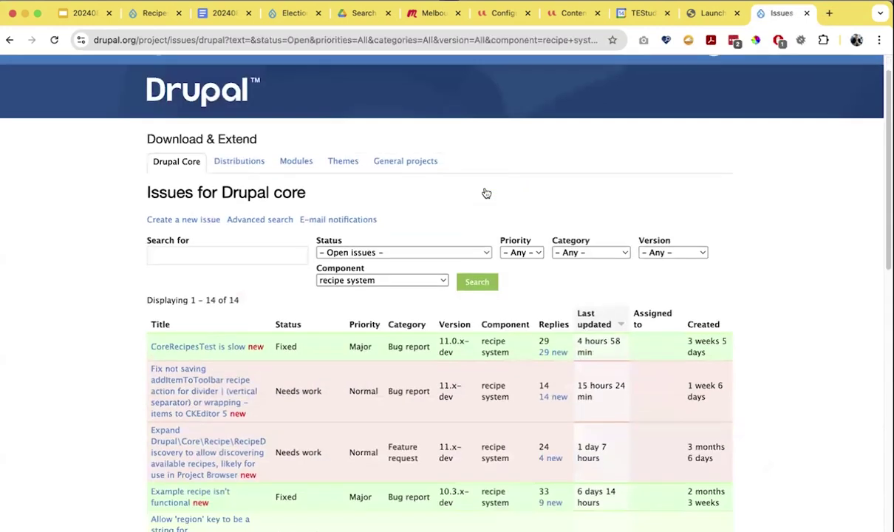
# Review the 14 recipe-system issues, then return to the Drupal Recipes presentation.
pyautogui.scroll(-5, 485, 193)
pyautogui.scroll(-1, 485, 192)
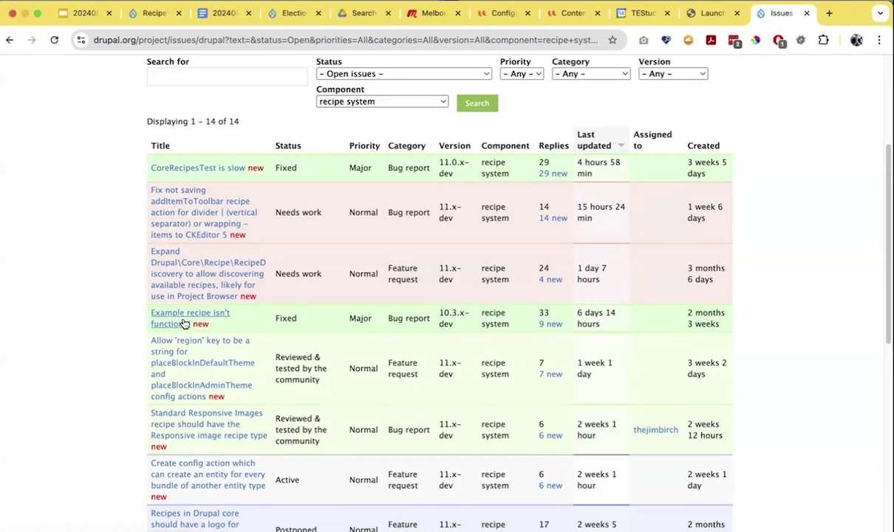
pyautogui.scroll(-2, 185, 323)
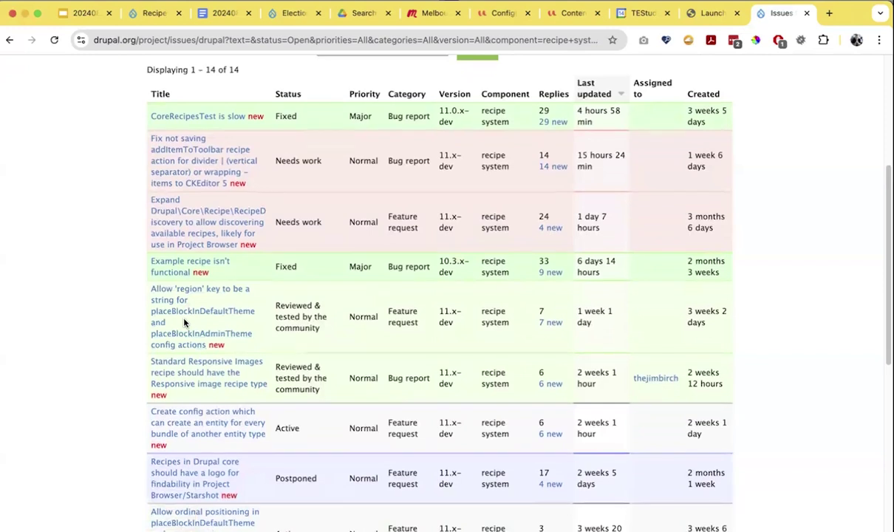
pyautogui.scroll(-15, 185, 323)
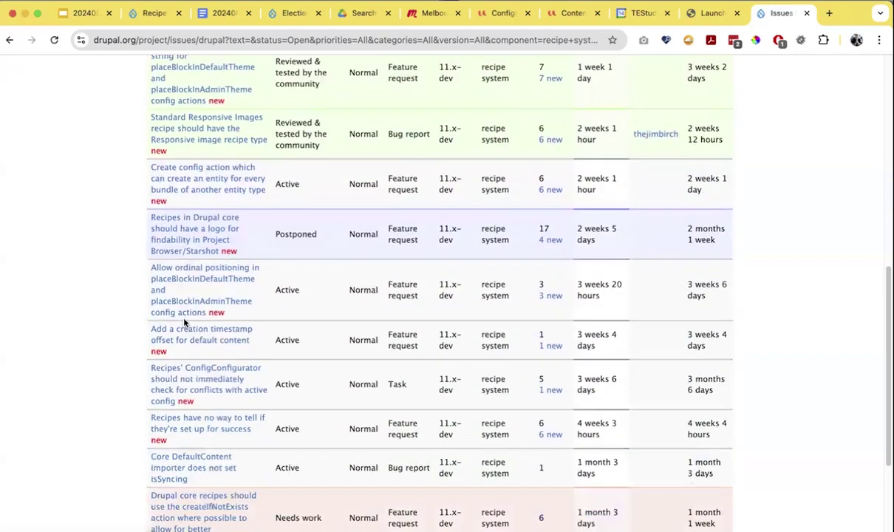
pyautogui.scroll(20, 185, 323)
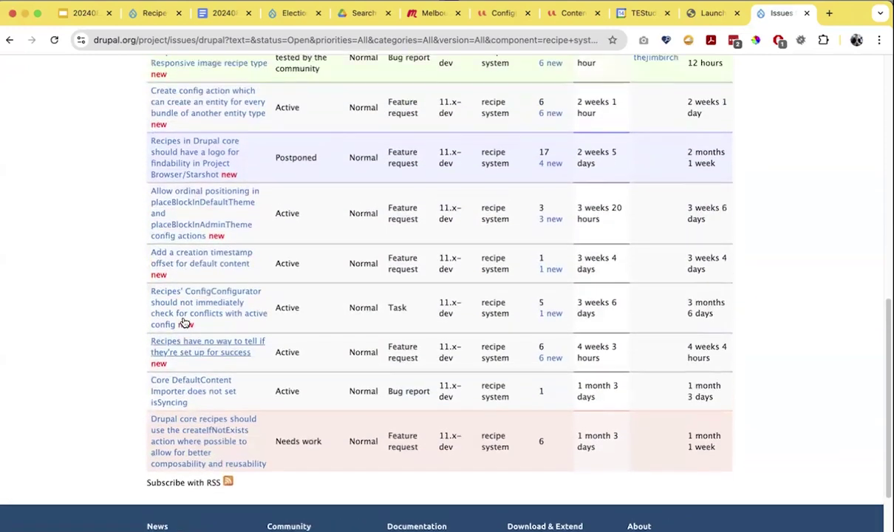
pyautogui.scroll(-3, 185, 322)
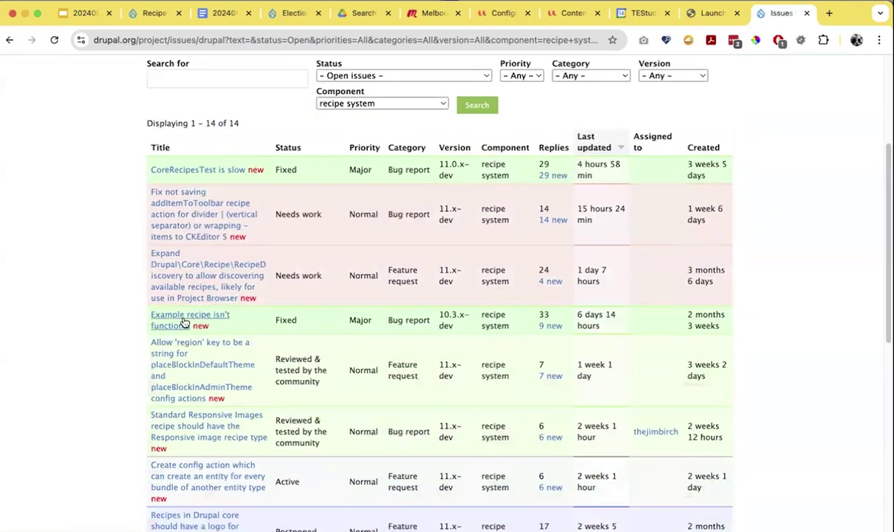
pyautogui.scroll(-5, 185, 323)
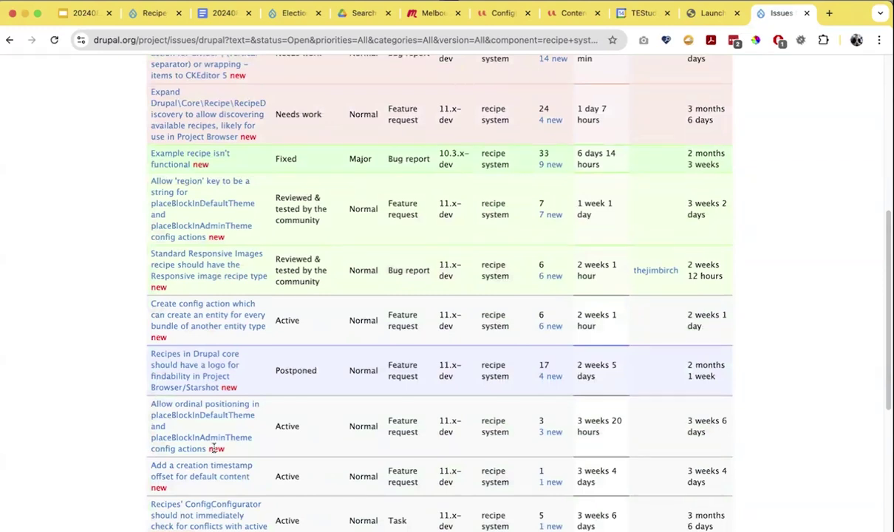
pyautogui.scroll(5, 213, 447)
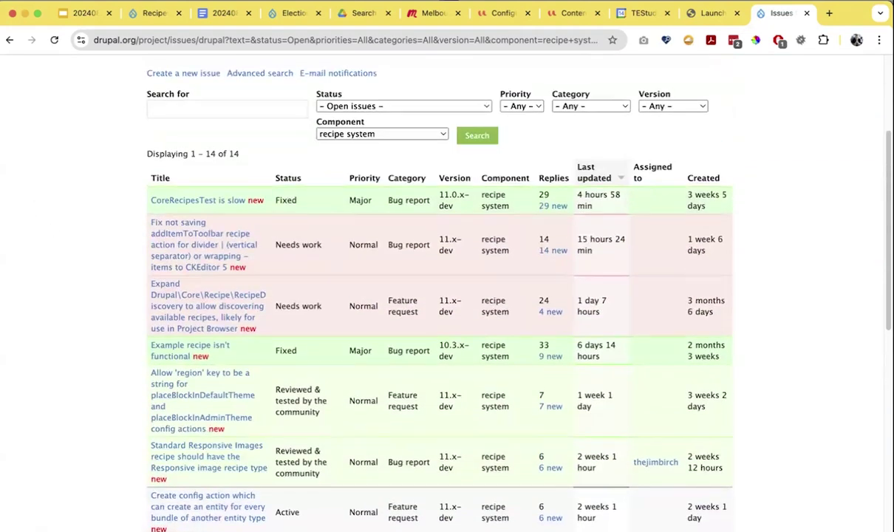
pyautogui.click(79, 14)
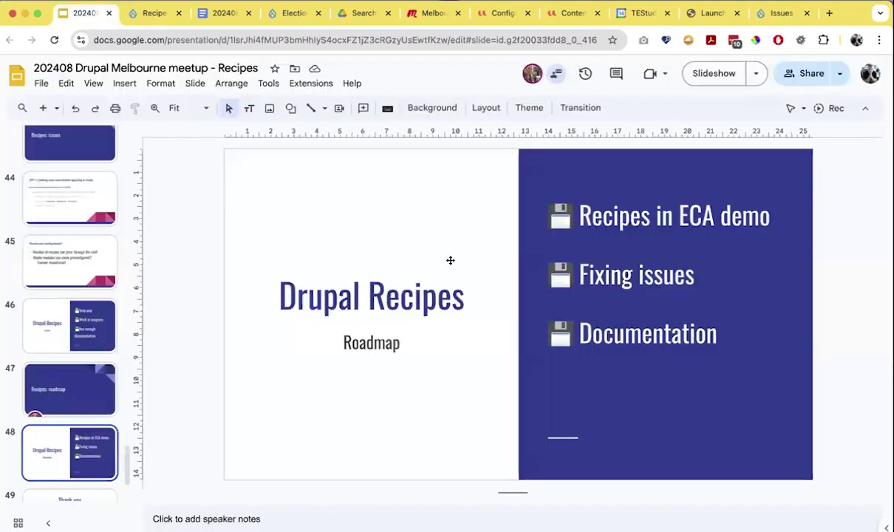
# Start the full-screen slideshow from the View menu and present through to the Questions? slide.
pyautogui.click(104, 85)
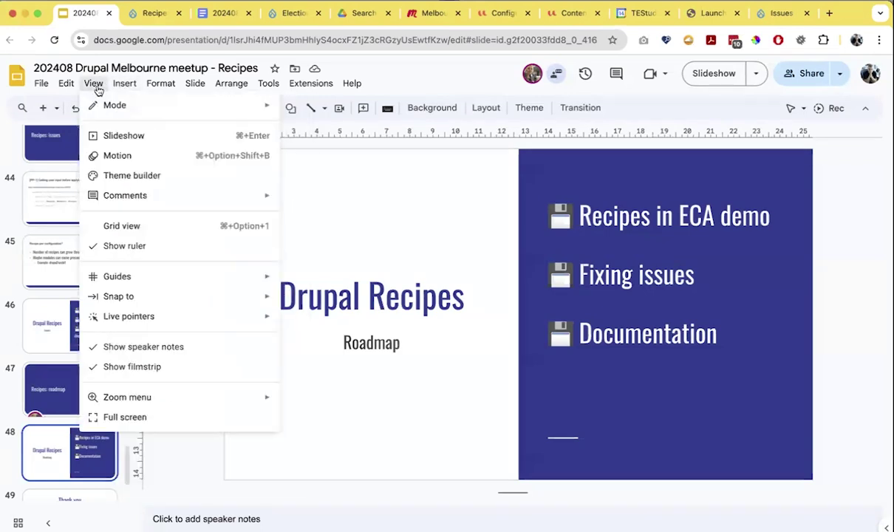
pyautogui.moveTo(66, 87)
pyautogui.click(110, 135)
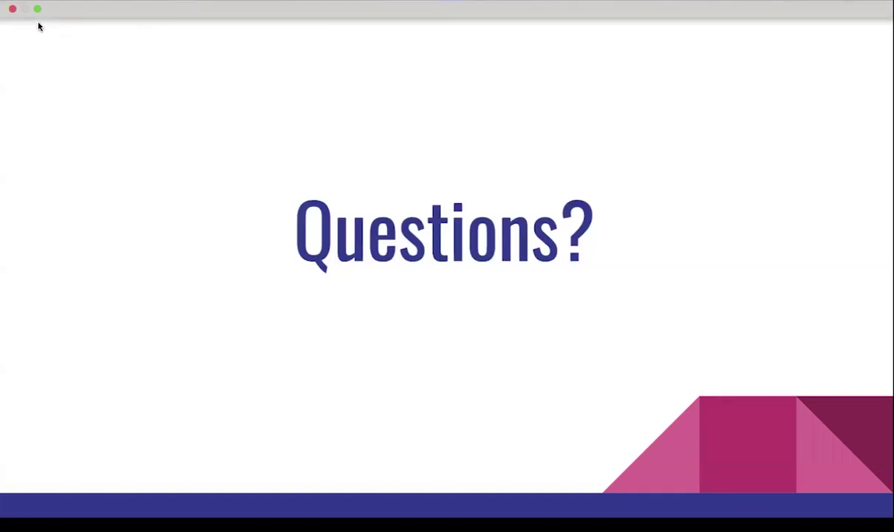
pyautogui.press('XF86AudioRaiseVolume')
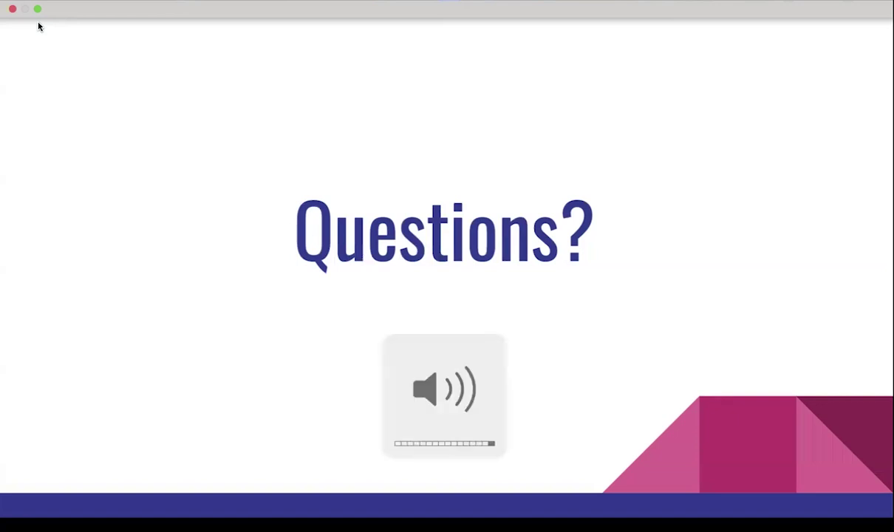
pyautogui.press('XF86AudioLowerVolume')
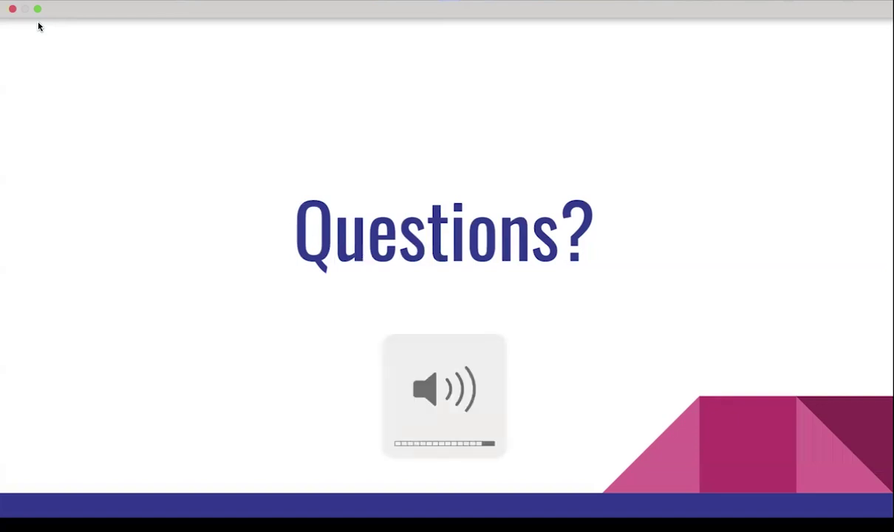